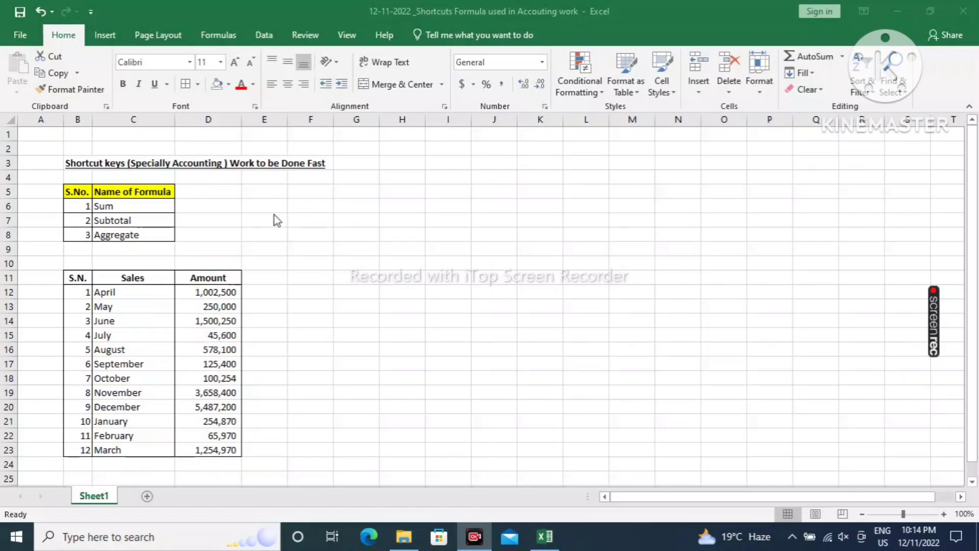
Add the heading 'Solutions' in B25 below the sales table
key(Up)
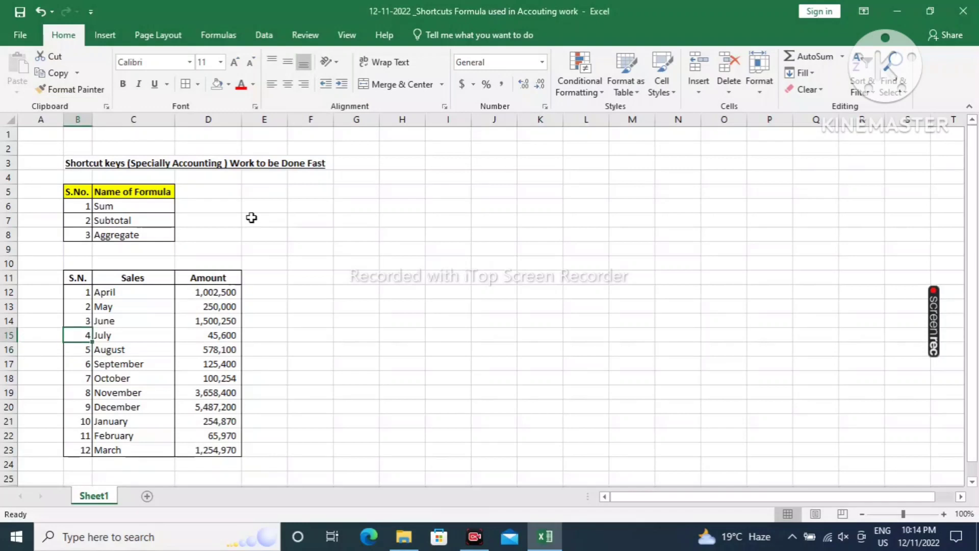
key(Up)
key(Up)
key(Up)
key(Up)
key(Right)
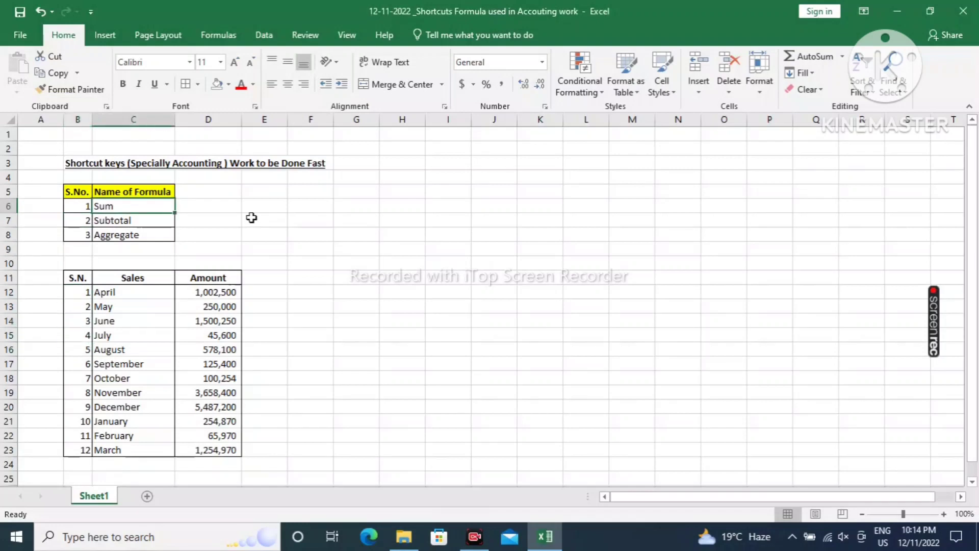
key(Down)
key(Down)
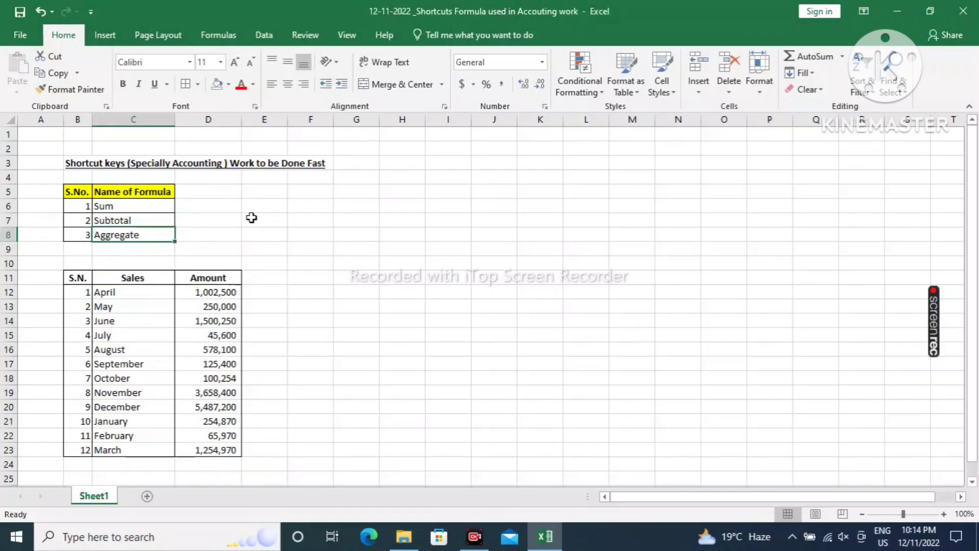
key(Right)
key(Down)
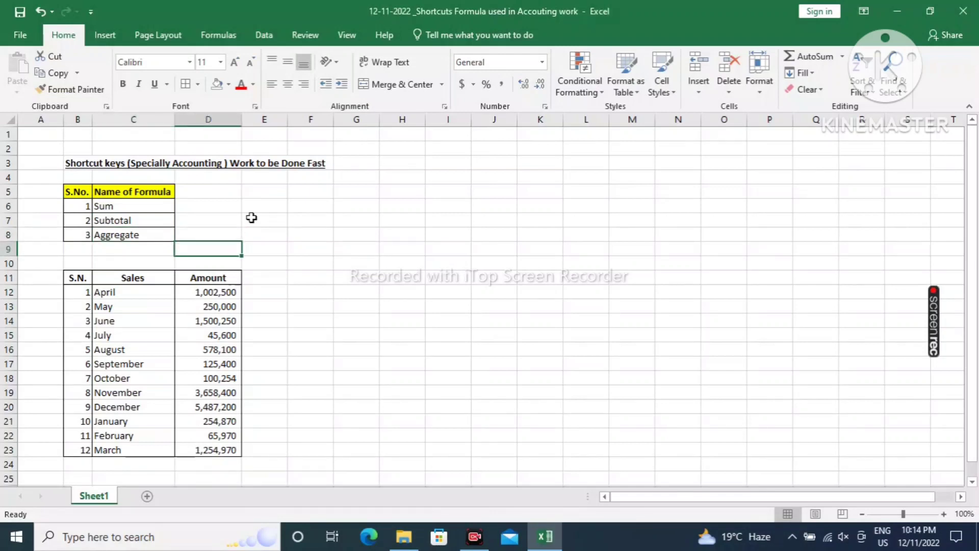
key(Down)
key(Down)
key(Down)
key(Down)
key(Down)
key(Down)
key(Down)
key(Down)
key(Down)
key(Down)
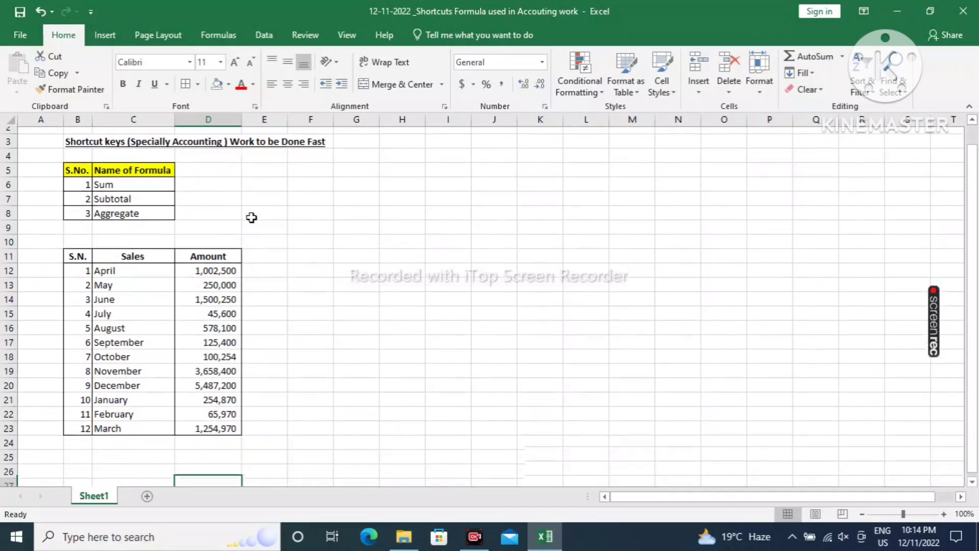
key(Down)
key(Up)
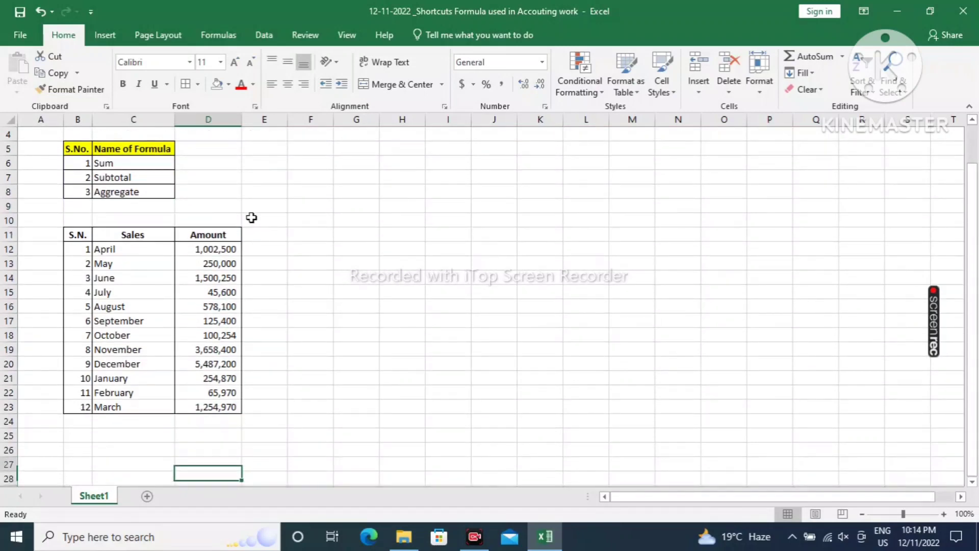
key(Up)
key(Up)
key(Up)
key(Up)
key(Up)
key(Up)
key(Left)
key(Right)
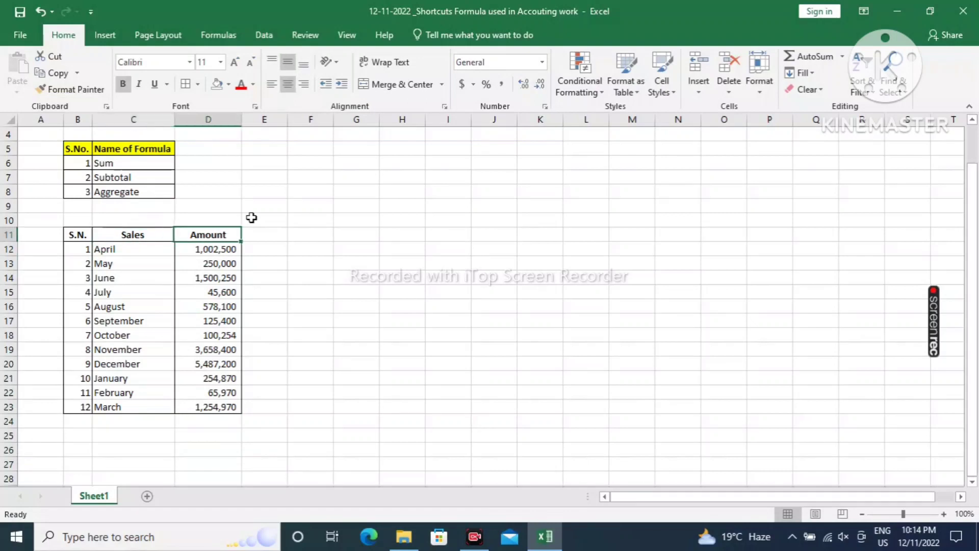
key(Down)
key(Down)
key(Down)
key(Down)
key(Down)
key(Down)
key(Down)
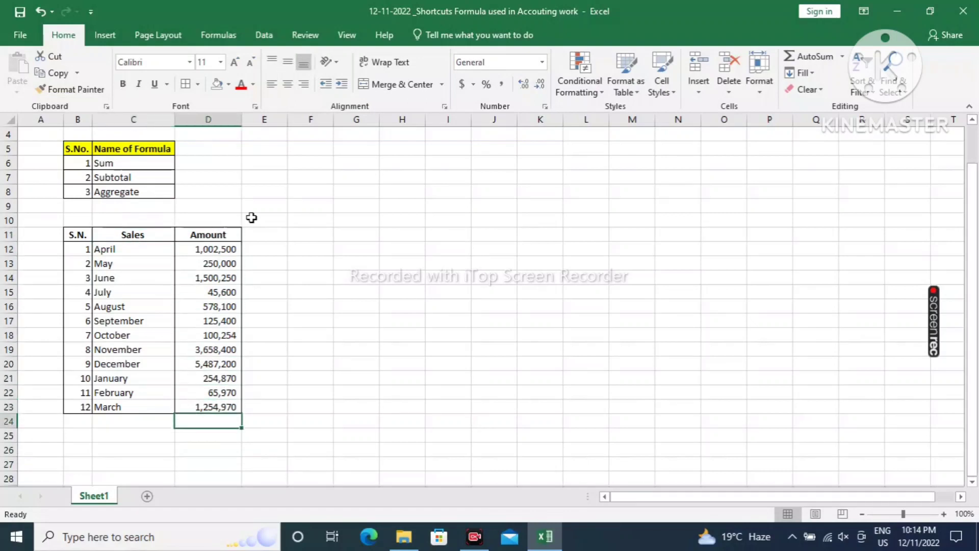
key(Down)
key(Left)
key(Left)
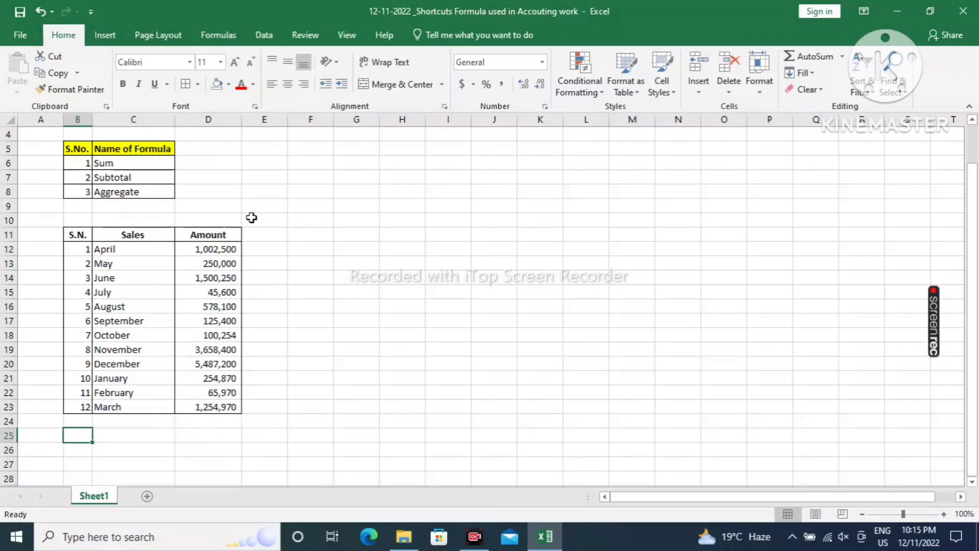
text(Solutions)
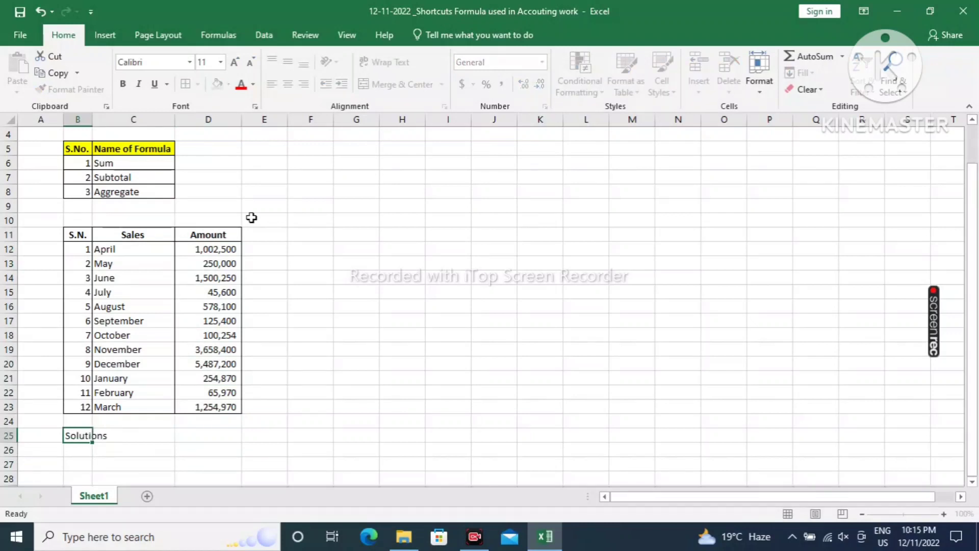
key(Return)
Number item 1, label it 'Sum of Sales' in C26, and begin a =SUM formula
text(1)
key(Return)
key(Up)
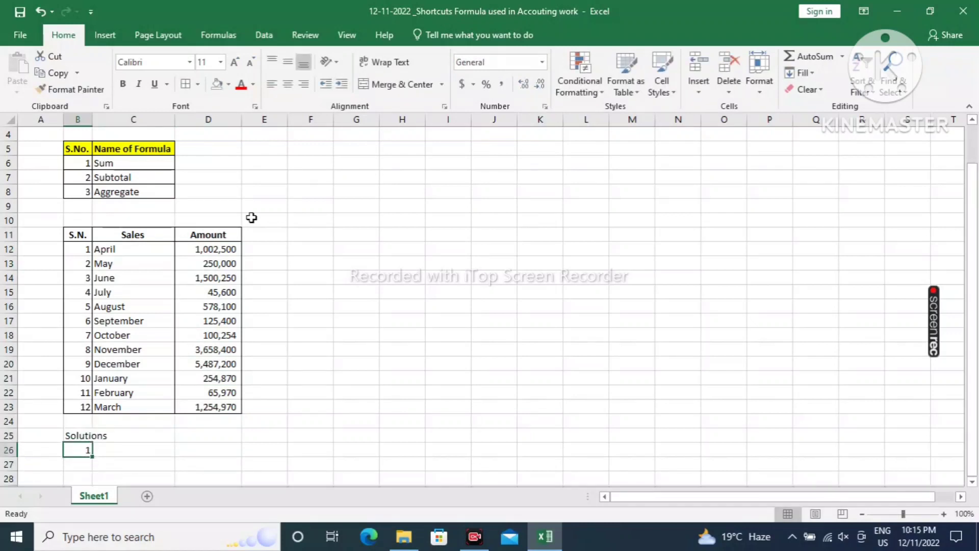
key(Right)
text(Sum)
key(Right)
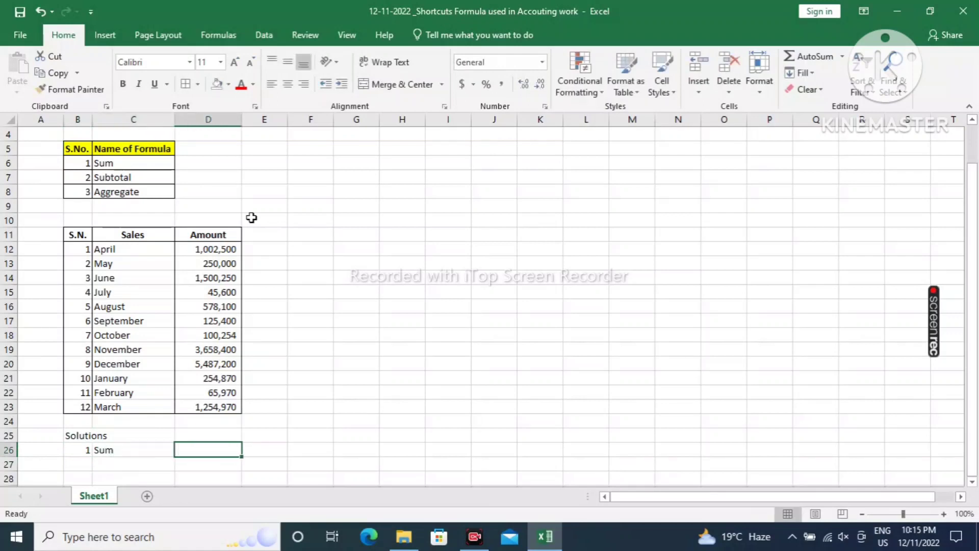
key(Left)
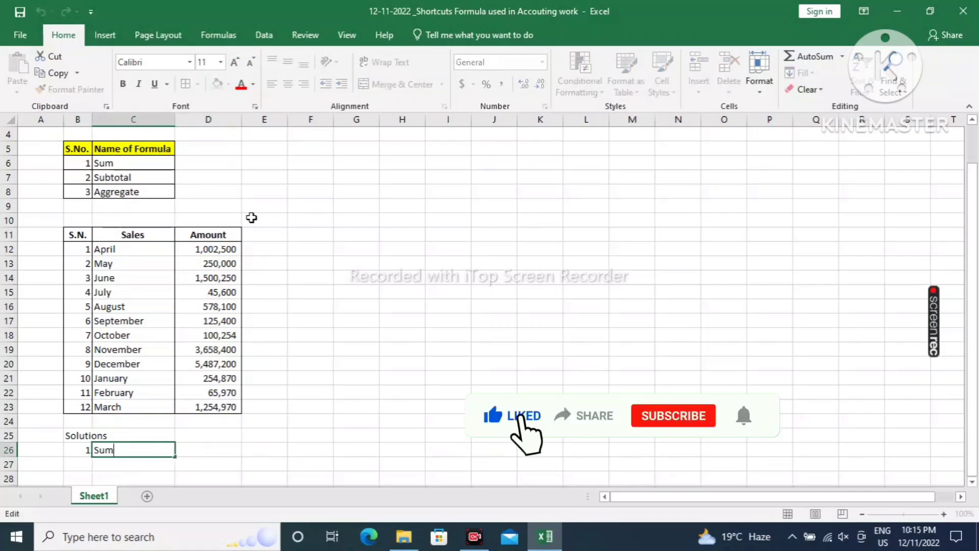
key(F2)
text( of Sle)
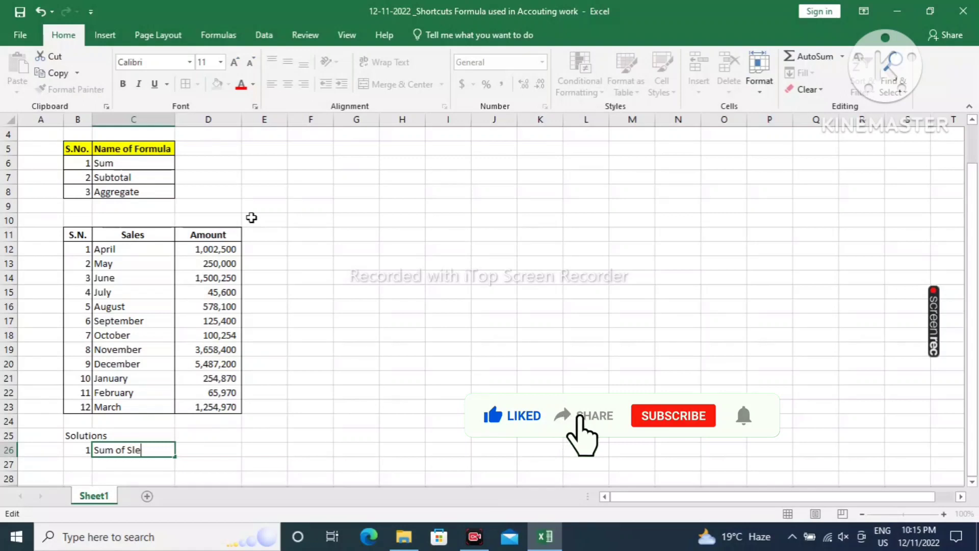
text(s)
key(BackSpace)
key(BackSpace)
key(BackSpace)
text(ales)
key(Tab)
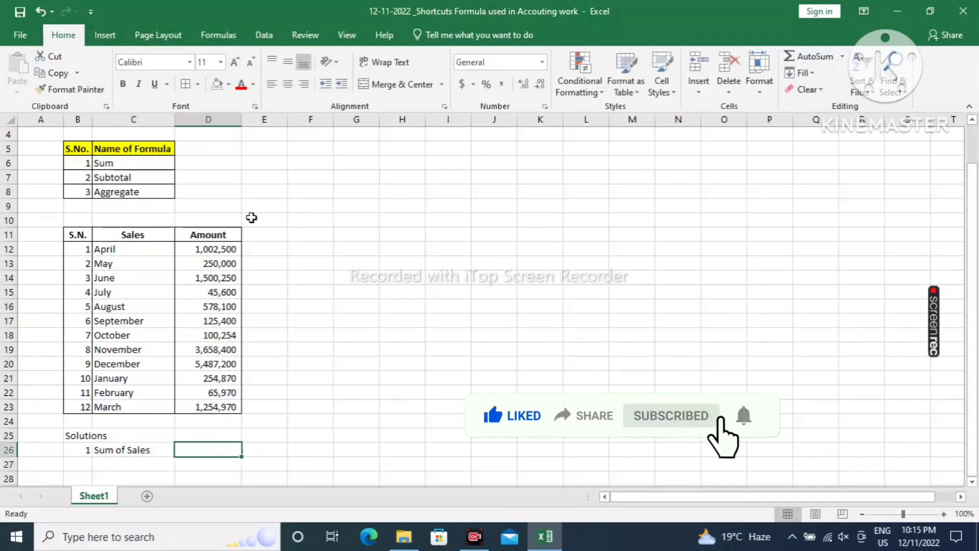
text(=)
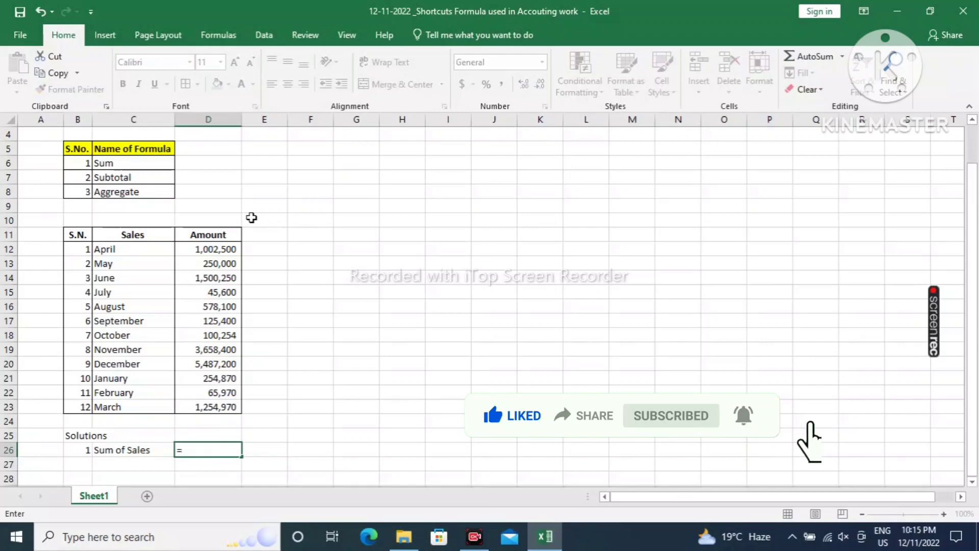
text(sum)
Complete =SUM(D12:D23) in D26 and bold the 14,323,514 result
key(Tab)
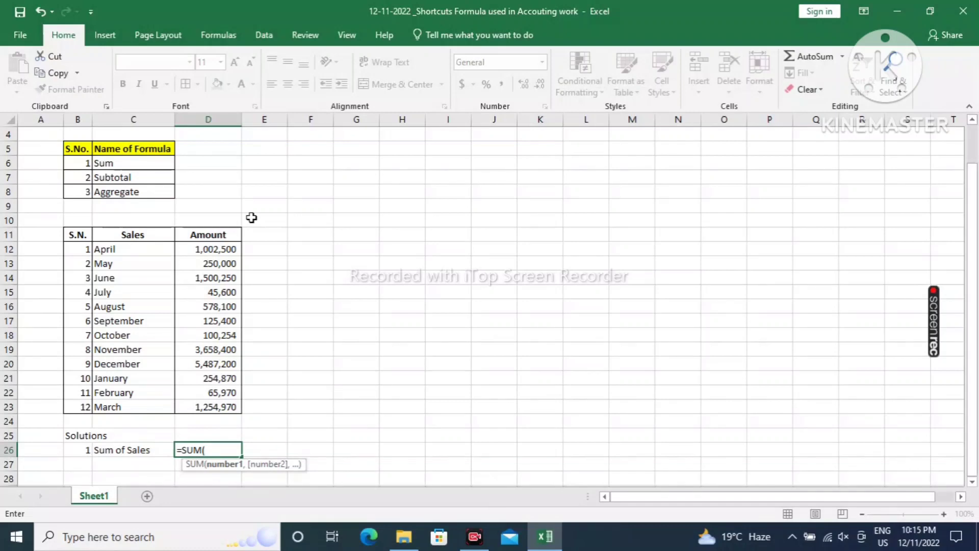
key(Up)
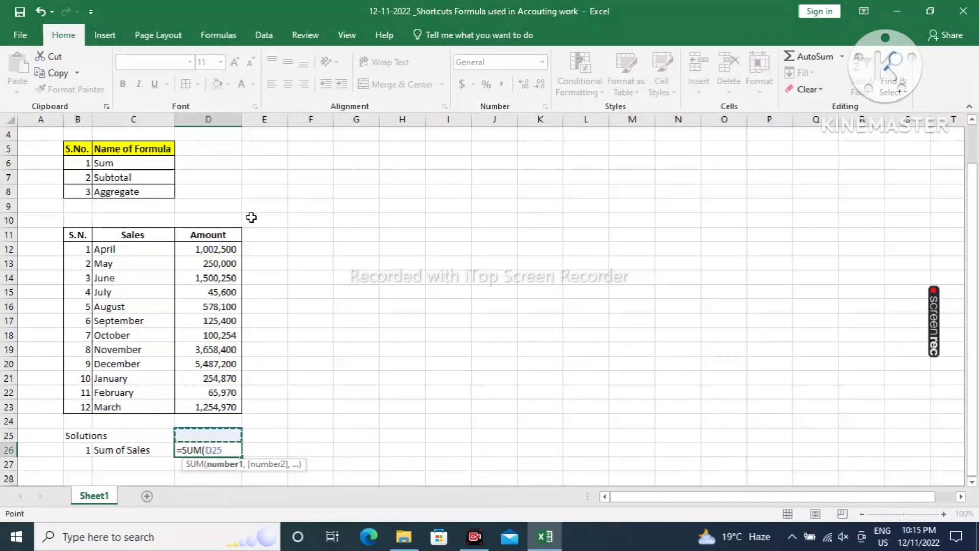
key(Up)
key(Up)
key(Up)
key(Up)
key(Up)
key(Up)
key(Up)
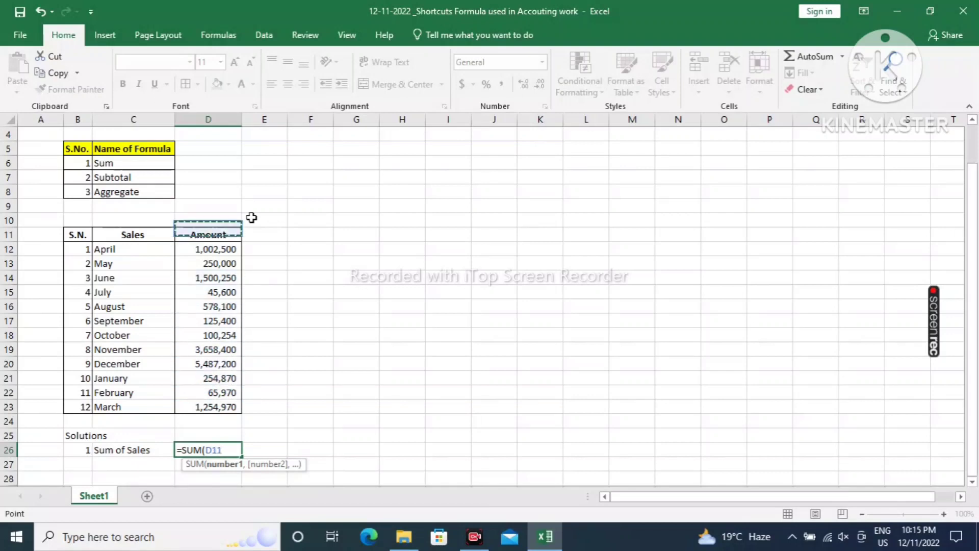
key(Down)
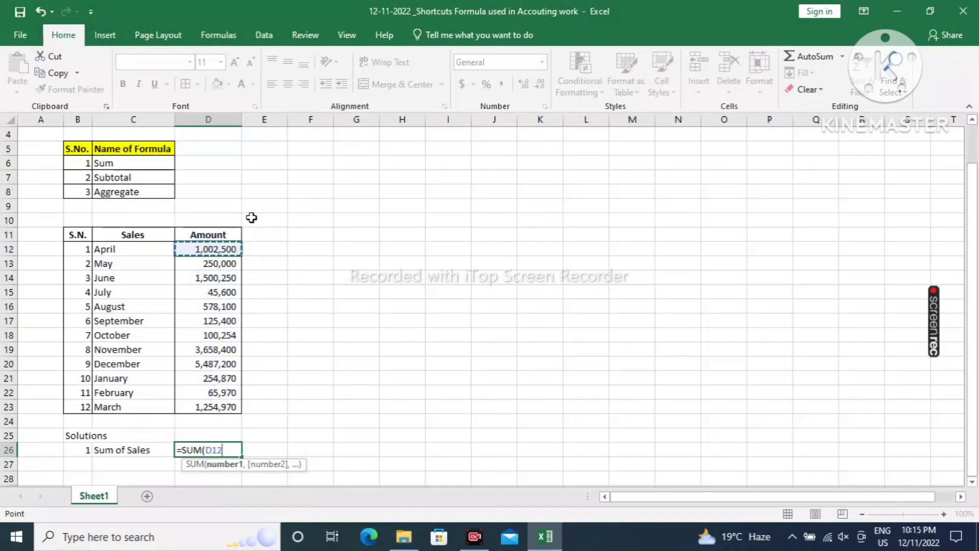
key(shift+Down)
key(shift+Down)
key(shift+Down)
key(shift+Down)
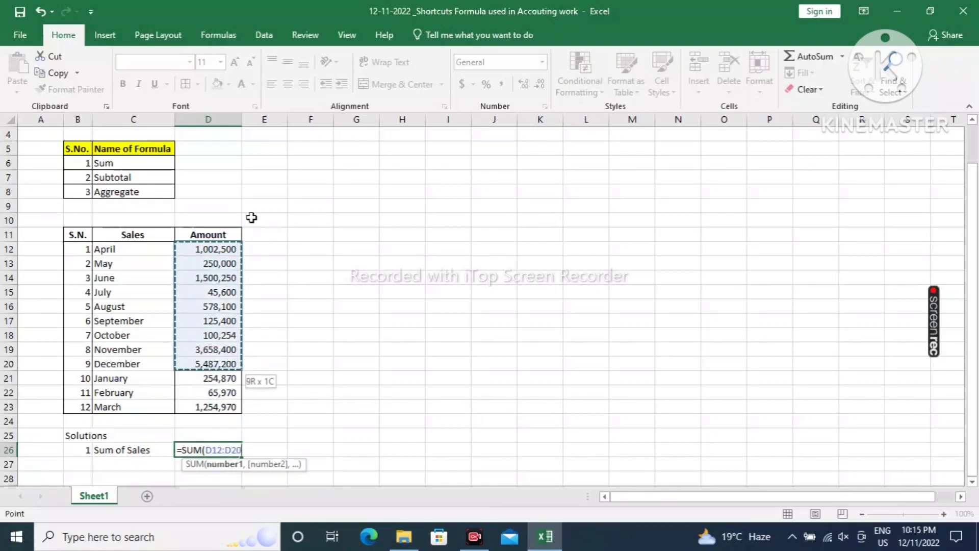
key(shift+Down)
key(shift+Down)
key(shift+Down)
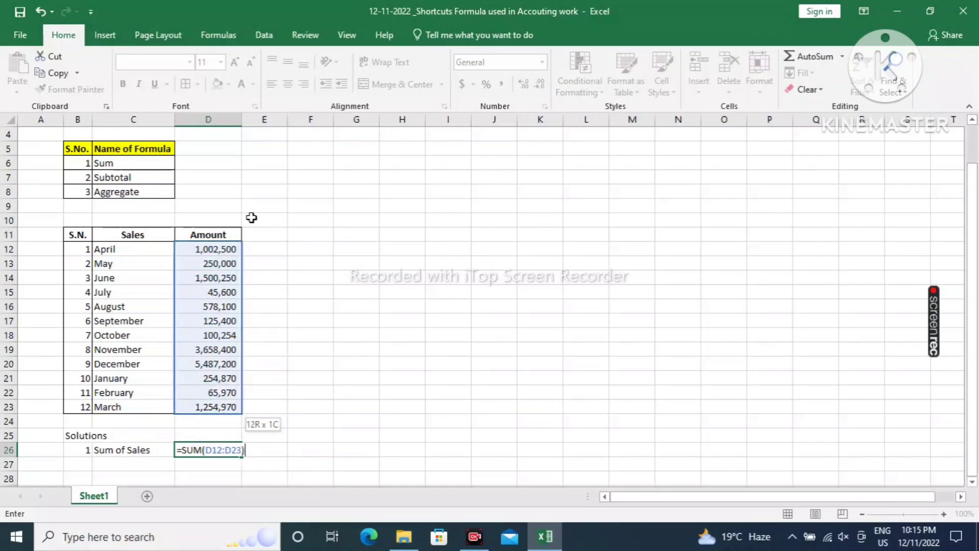
key(Return)
key(Up)
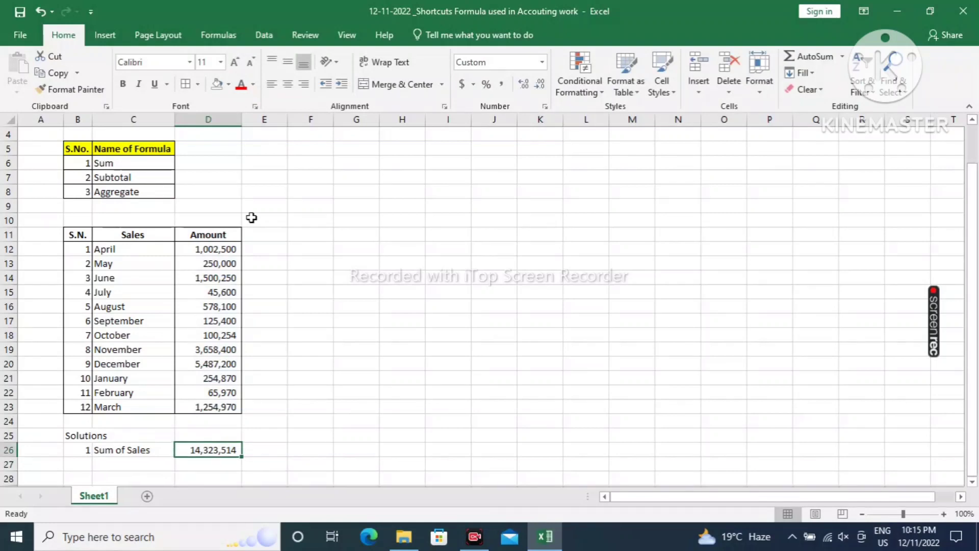
key(ctrl+b)
key(Down)
key(Down)
scroll(252, 218, down, 1)
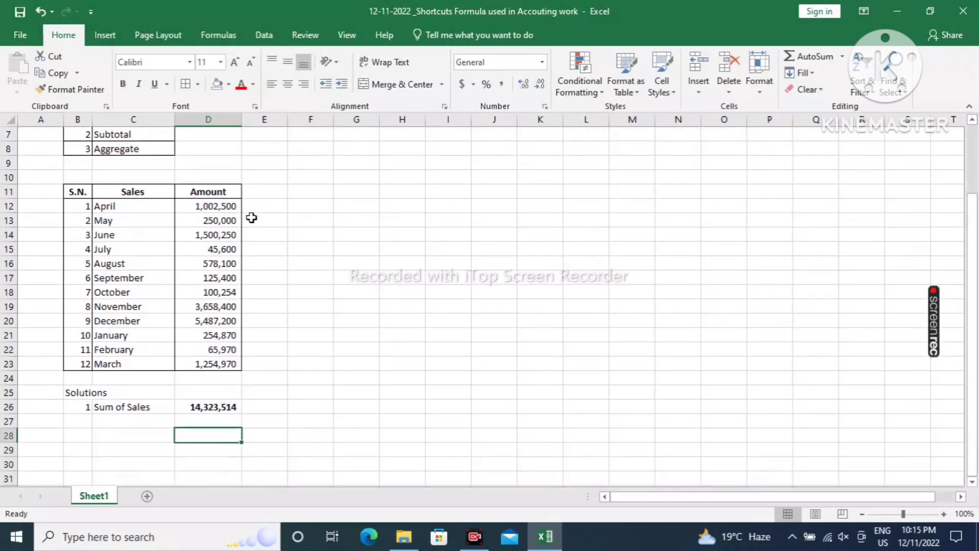
key(Up)
key(Up)
key(Up)
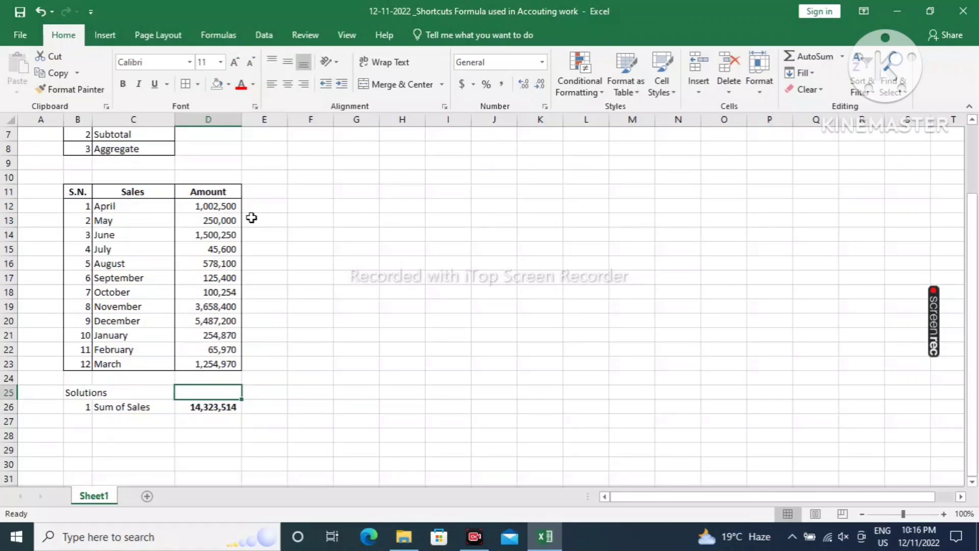
Enter an extra AutoSum total in D25, then delete it
key(alt+equal)
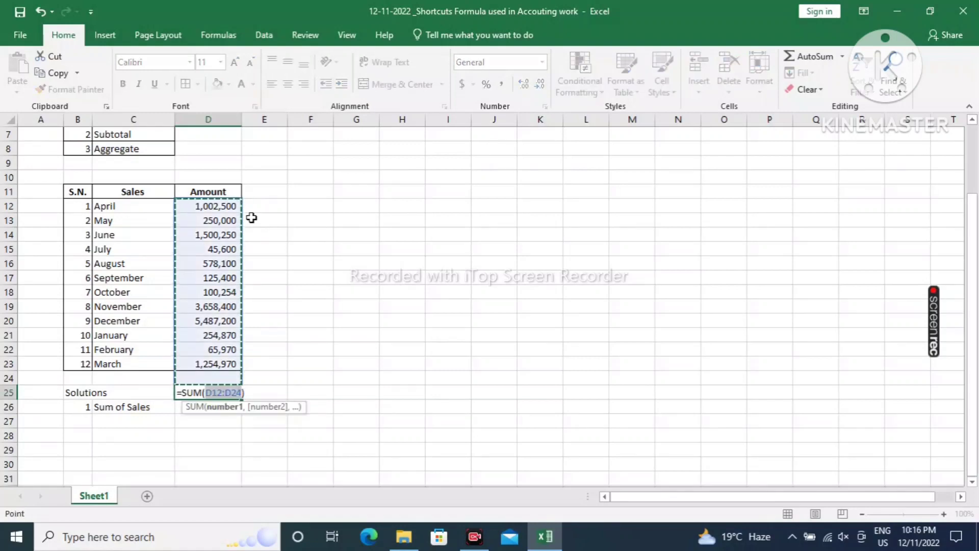
key(Return)
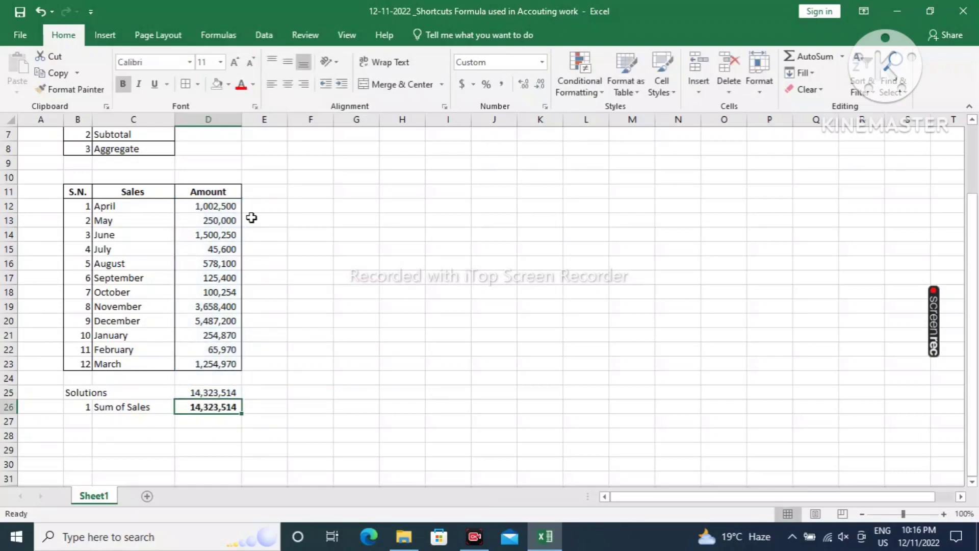
key(Up)
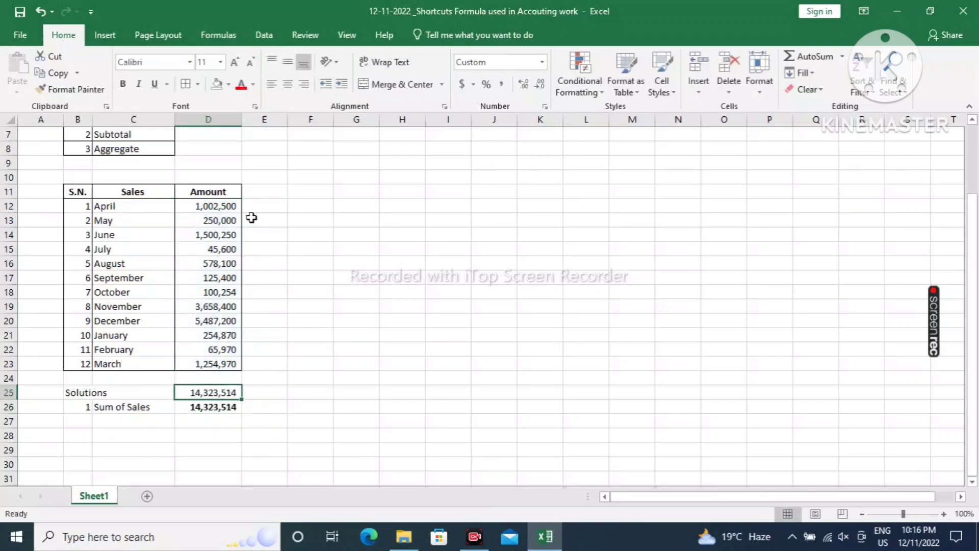
key(alt+equal)
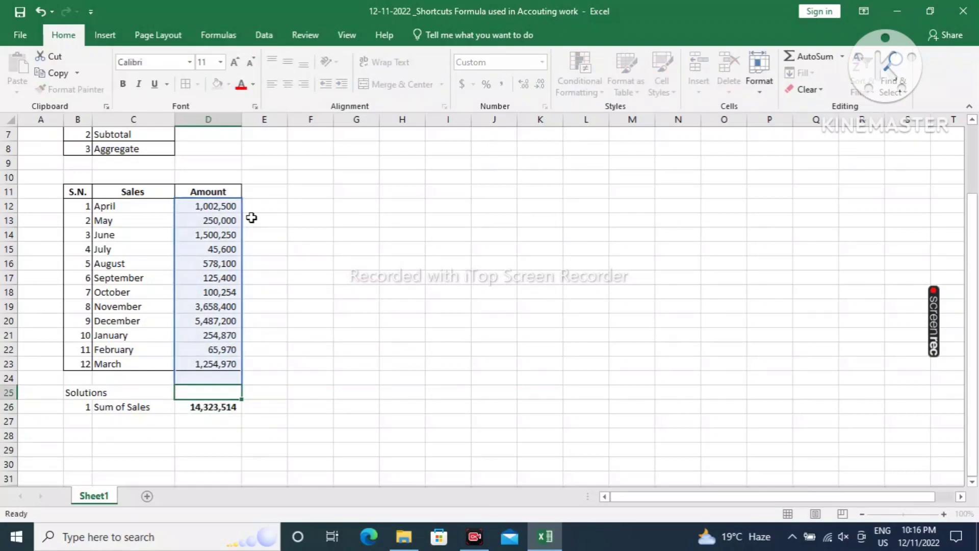
key(Return)
key(Up)
key(Delete)
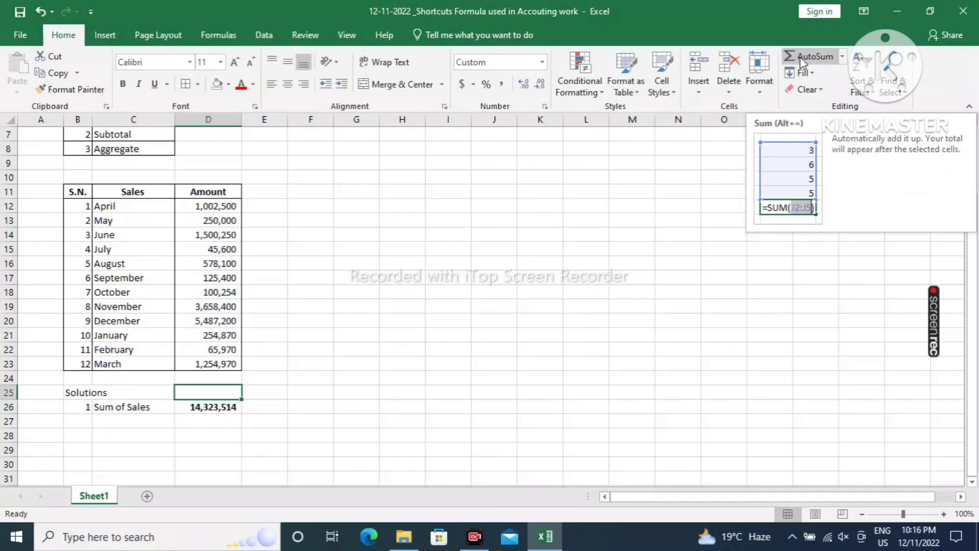
Try AutoSum in D25 again, then cancel it so D25 stays empty
click(831, 57)
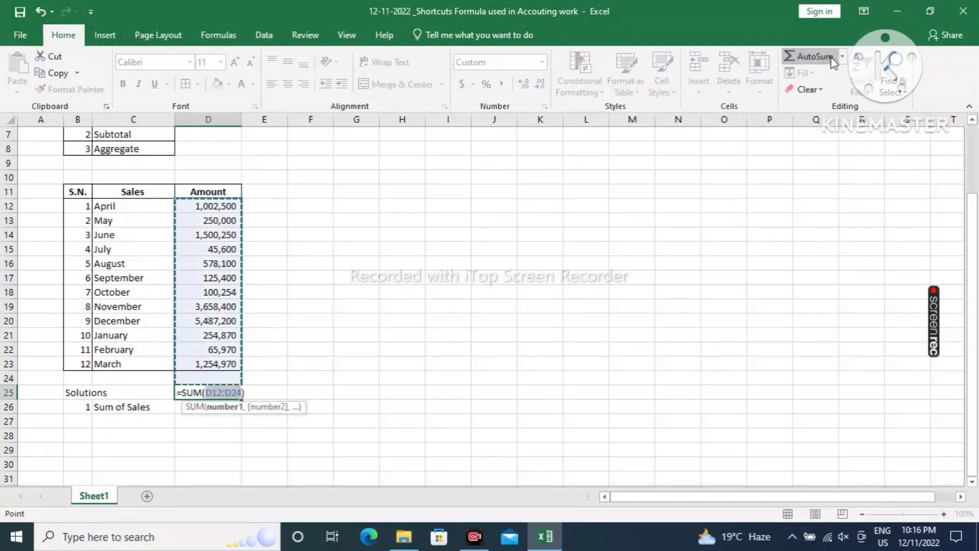
key(Return)
key(Up)
key(alt+equal)
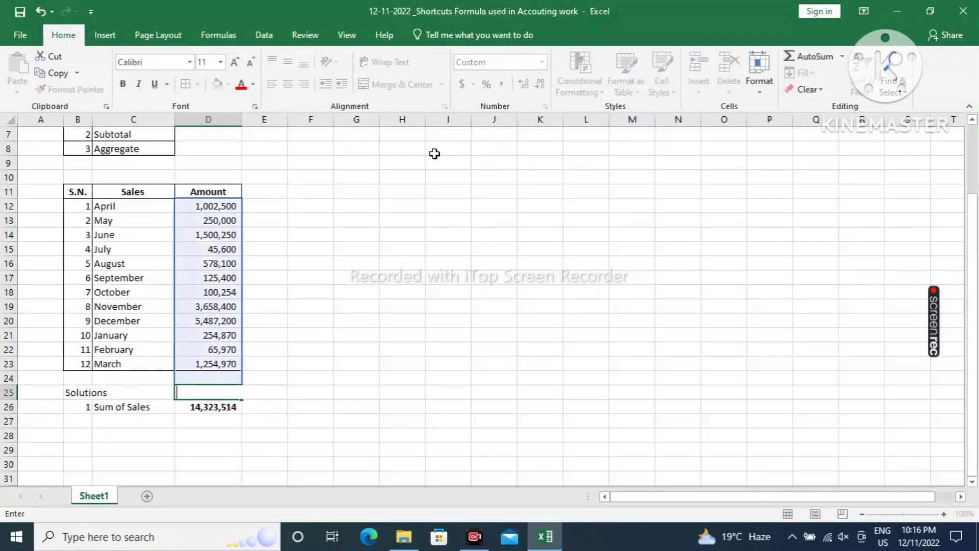
key(Escape)
click(316, 309)
key(Down)
key(Down)
key(Down)
key(Down)
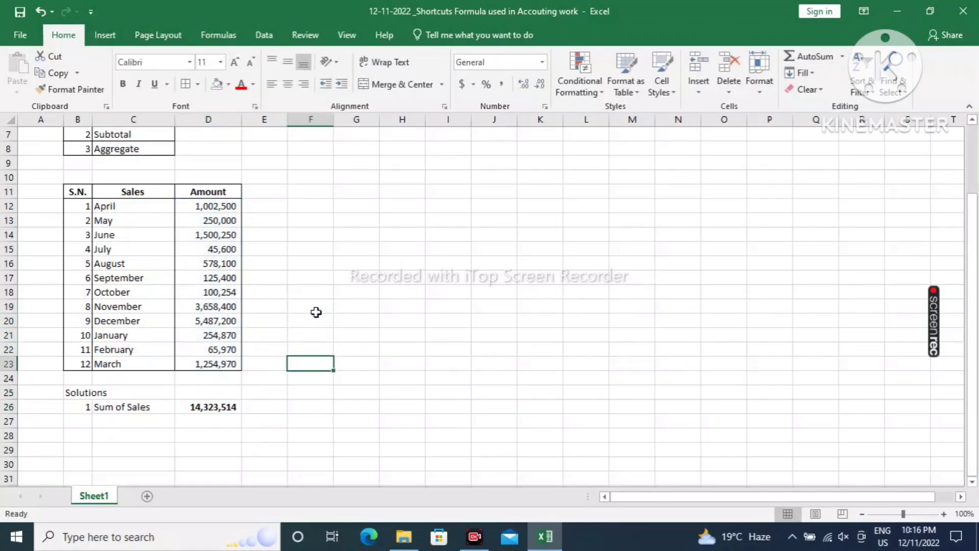
key(Down)
key(Down)
key(Down)
key(Down)
key(Left)
Enter item 2 labelled 'Subtotal' in B28:C28 and start a =sub formula in D28
key(Left)
key(Left)
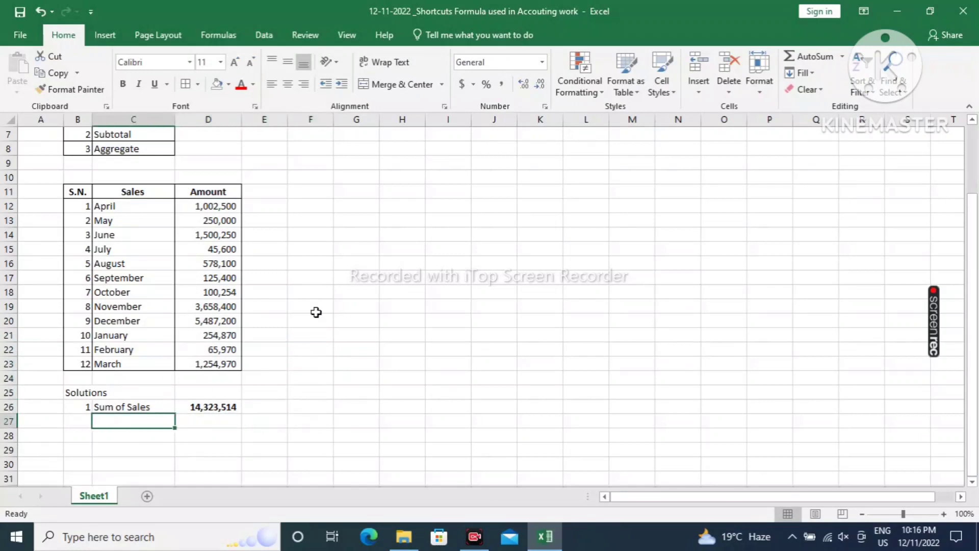
key(Down)
key(Left)
text(2)
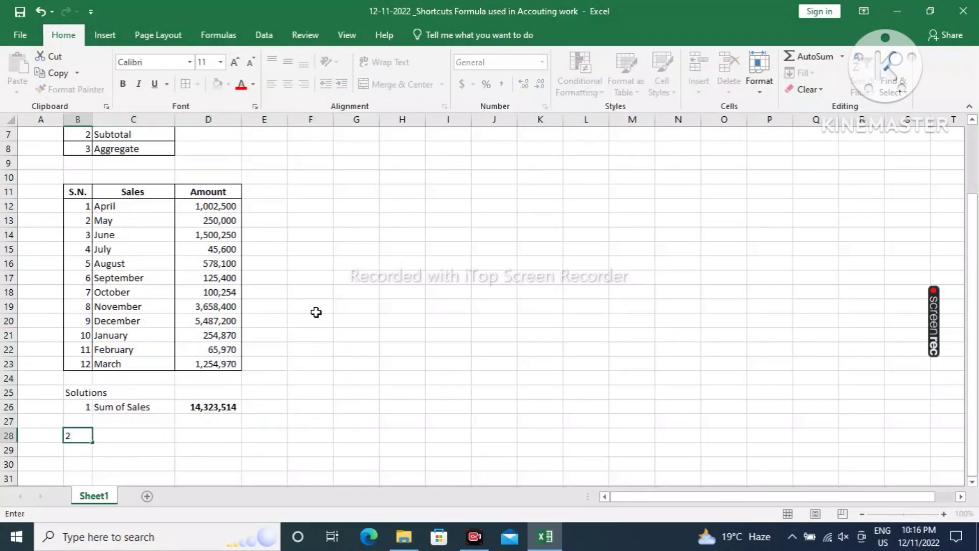
key(Tab)
text(Subt)
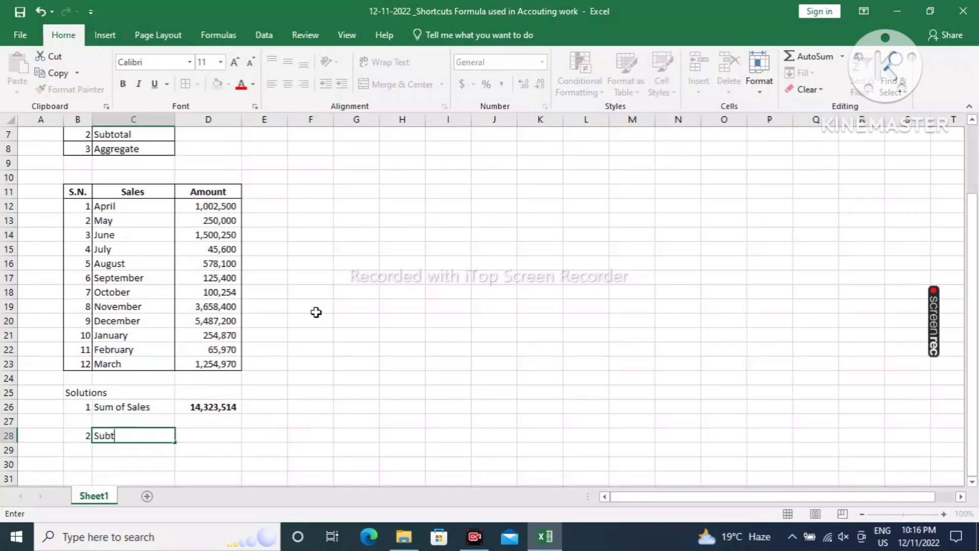
text(otal)
key(Tab)
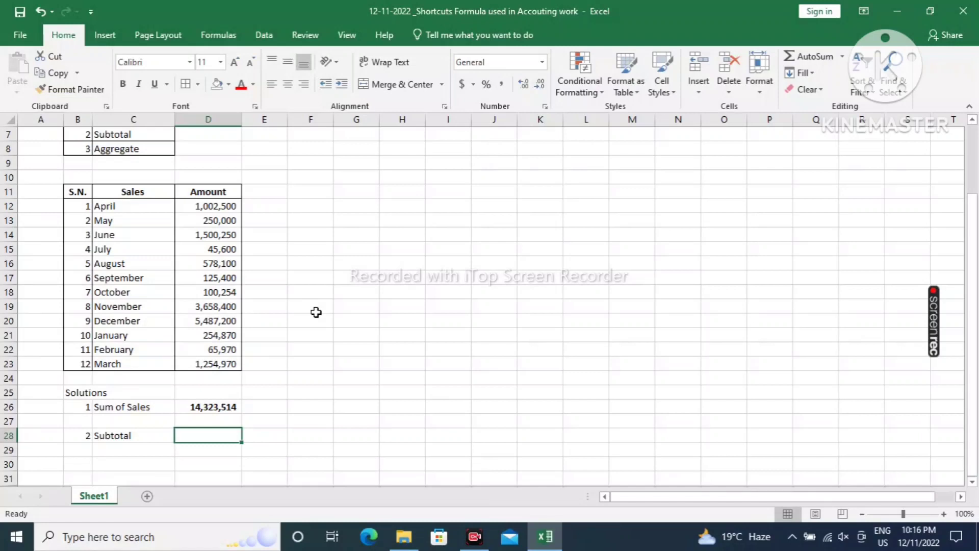
text(=sub)
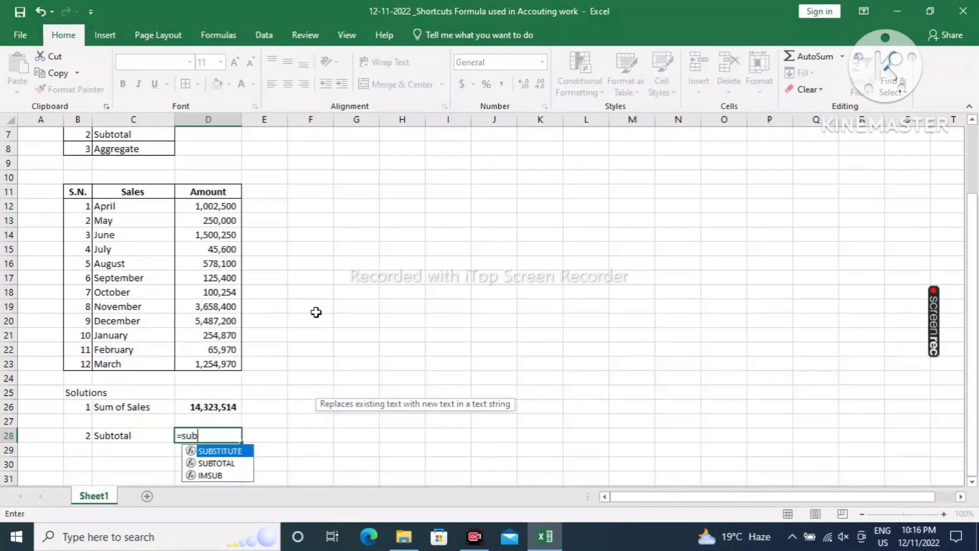
Enter =SUBTOTAL(9,D12:D23) in D28 for the Subtotal row
key(Tab)
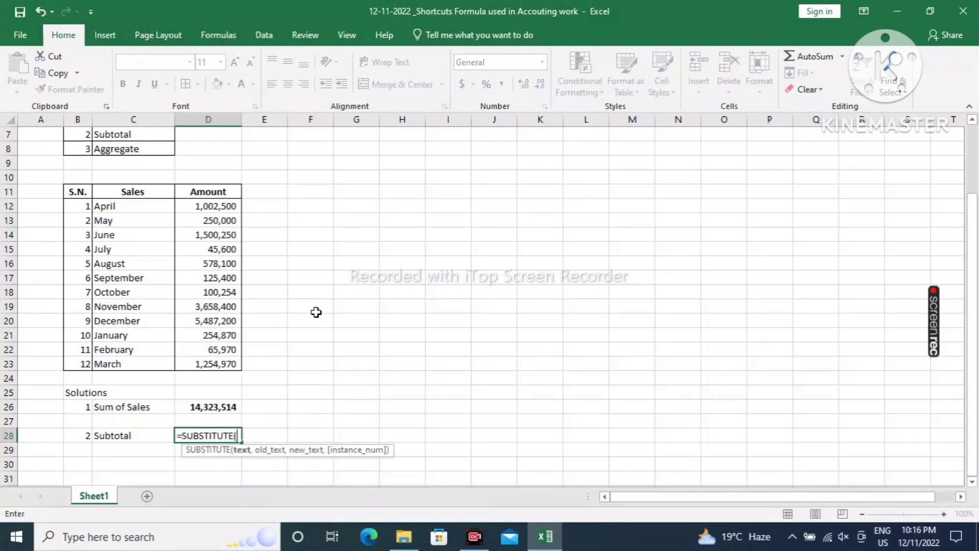
key(BackSpace)
key(BackSpace)
key(BackSpace)
key(BackSpace)
key(BackSpace)
key(BackSpace)
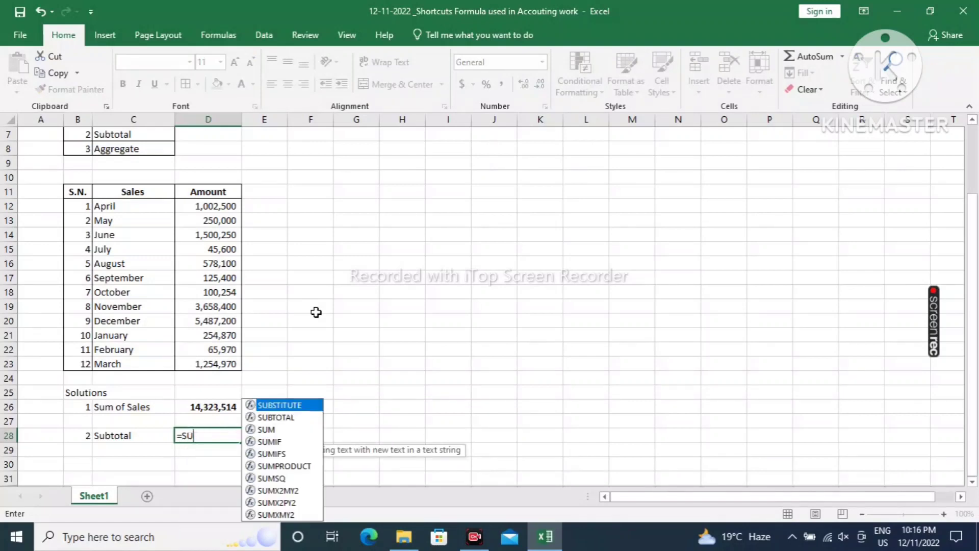
key(Down)
key(Tab)
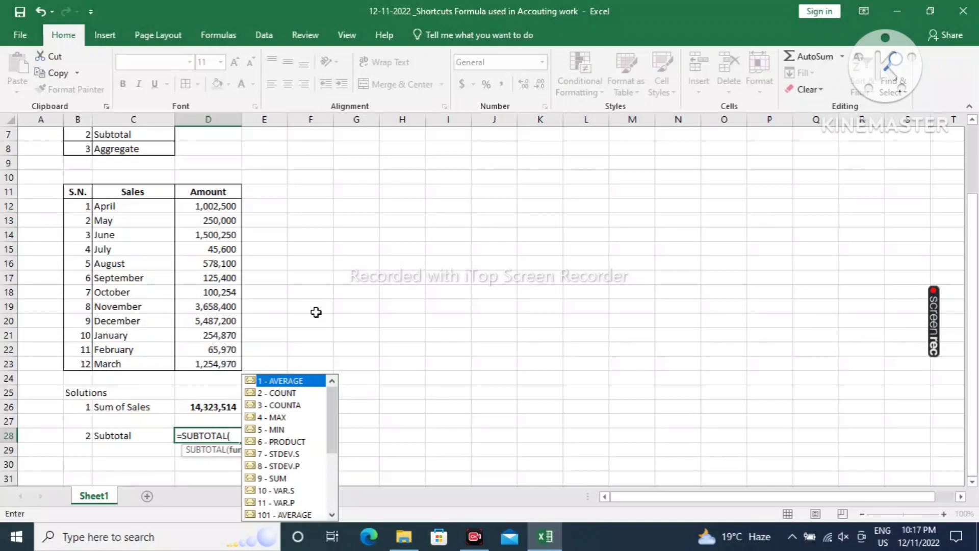
text(9)
text(,)
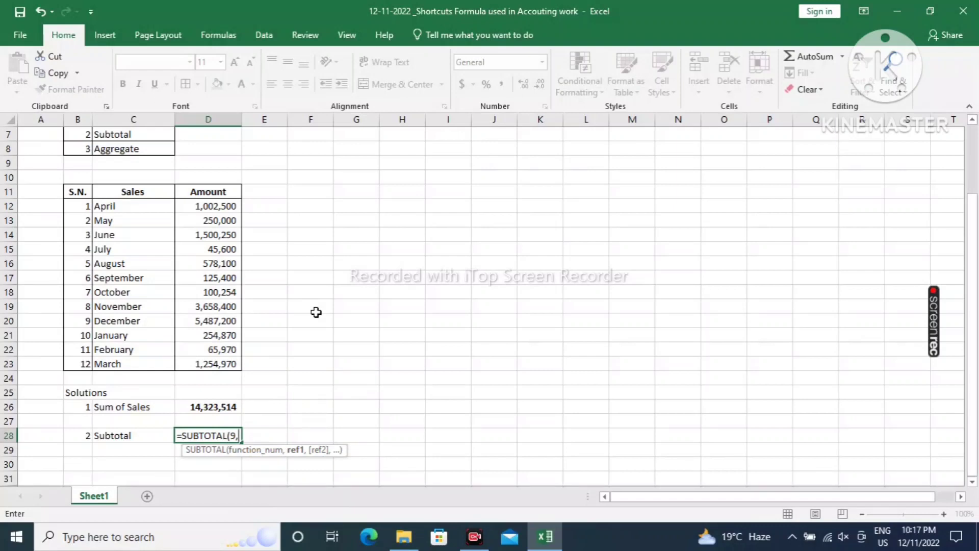
key(Up)
key(Up)
key(Up)
key(Up)
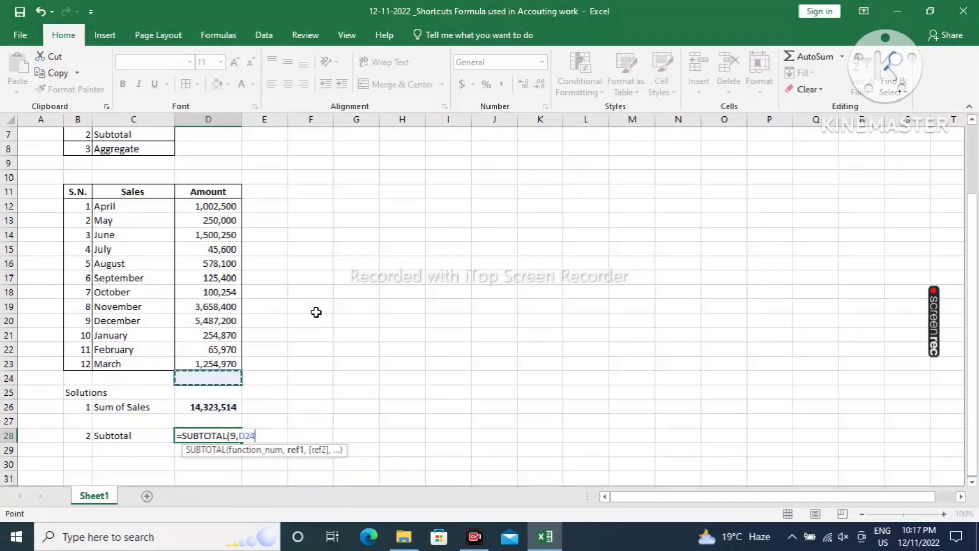
key(Up)
key(shift+Up)
key(shift+Up)
key(shift+Up)
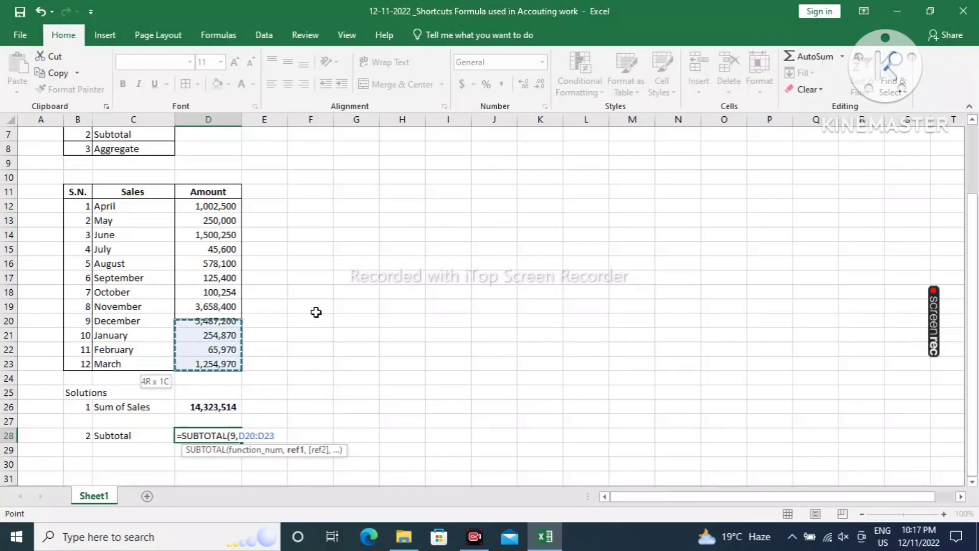
key(shift+Up)
key(shift+Up)
key(shift+Up)
key(shift+Up)
key(shift+Up)
key(shift+Up)
key(shift+Up)
key(shift+Up)
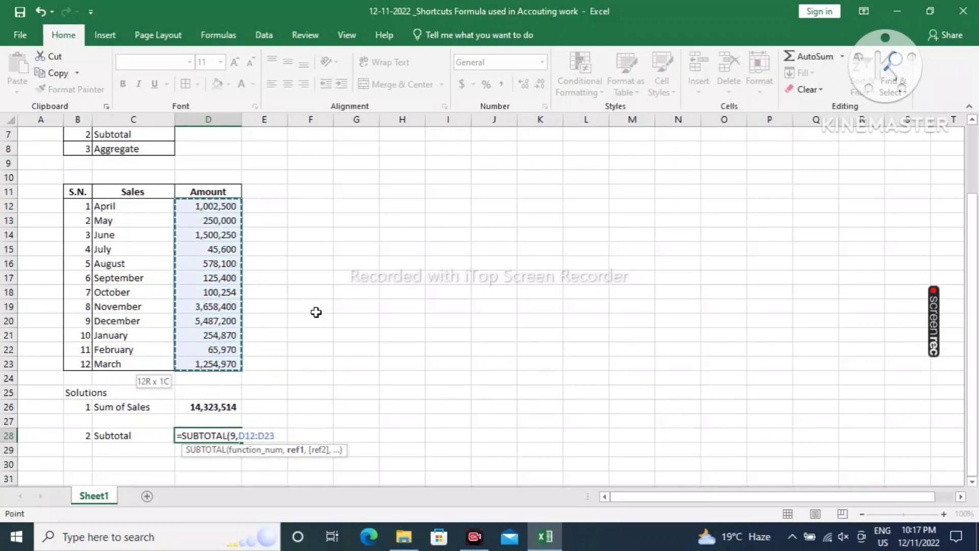
text())
key(Return)
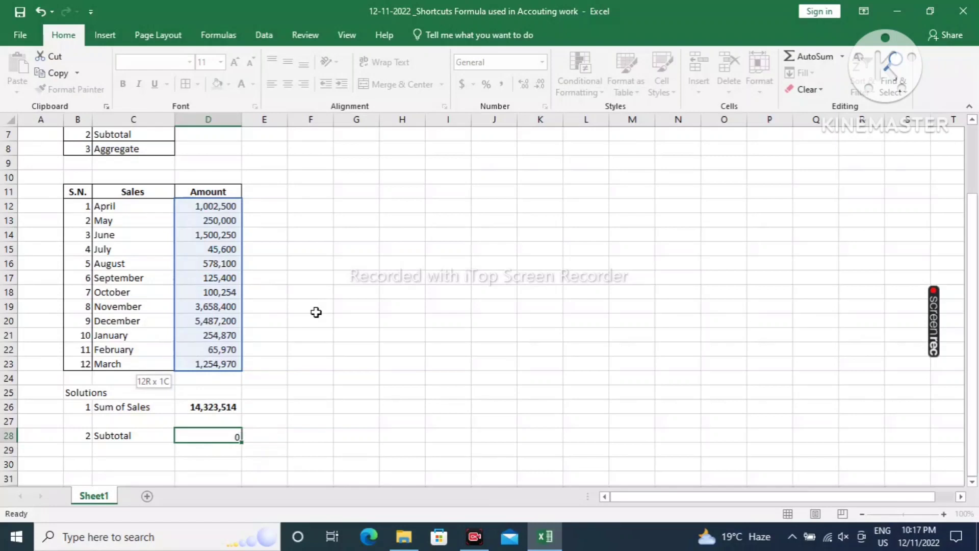
Bold the Subtotal result and apply Comma Style to both D28 and D26
key(Up)
key(Right)
key(Right)
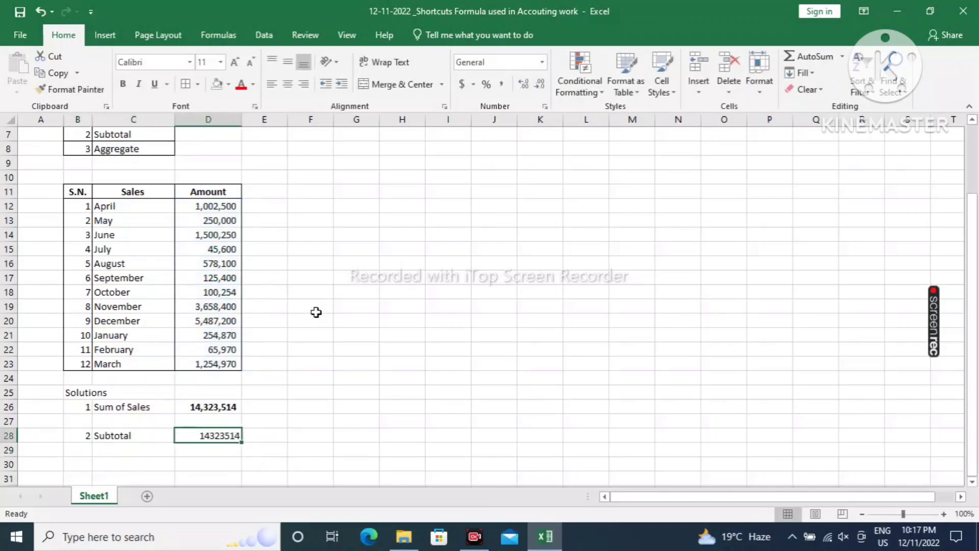
key(ctrl+b)
key(alt)
key(h)
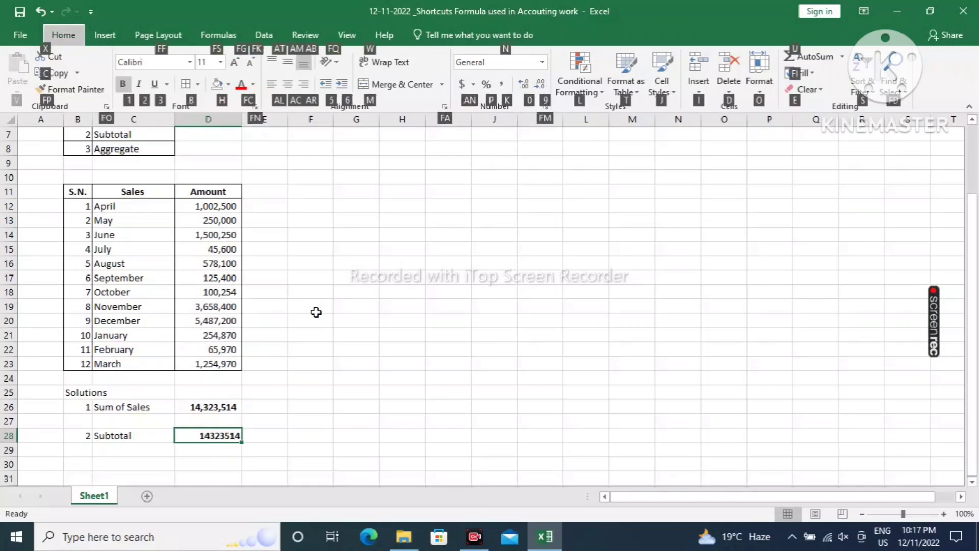
key(k)
key(Up)
key(Up)
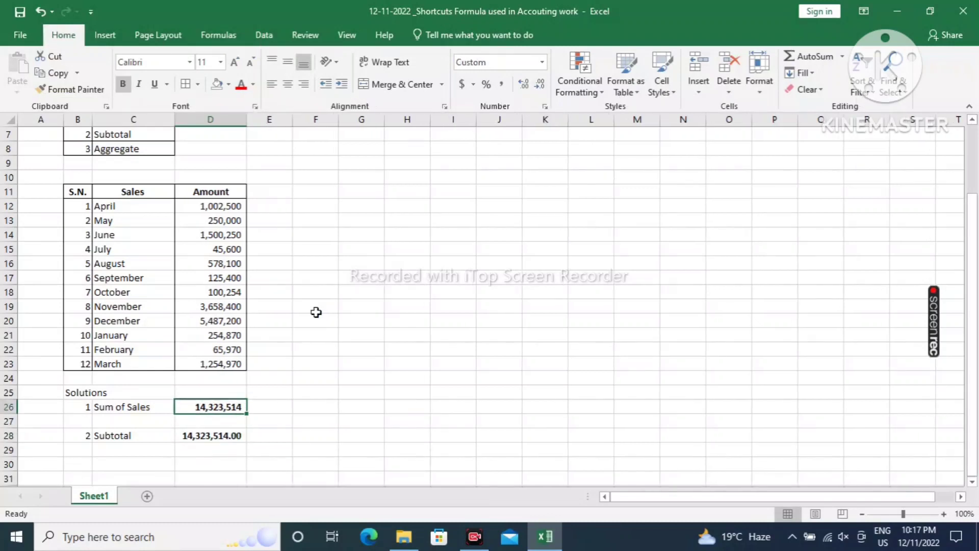
key(alt)
key(h)
key(k)
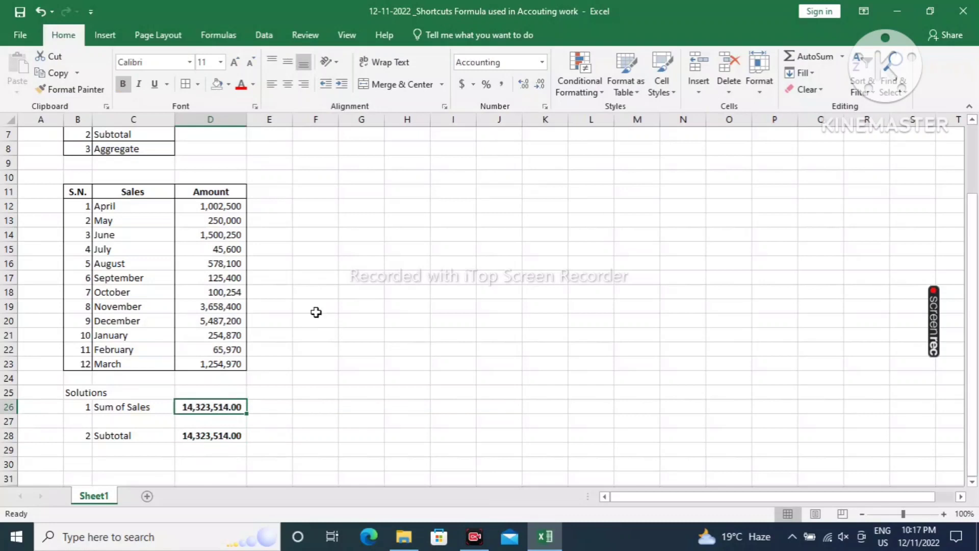
key(Down)
key(Down)
key(Down)
key(Down)
key(Left)
key(Left)
Add item 3 labelled 'Aggregate of Sales' in row 30
text(3)
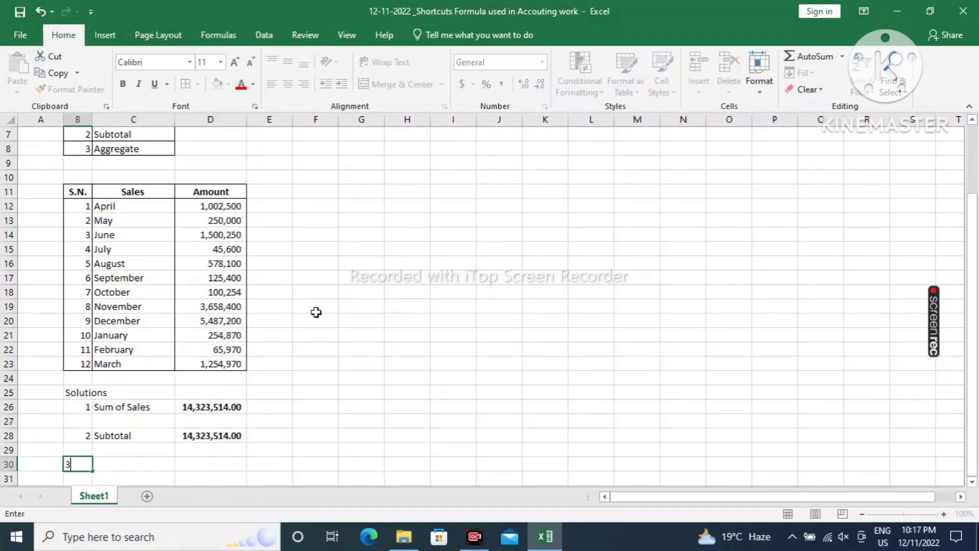
key(Tab)
text(Ag)
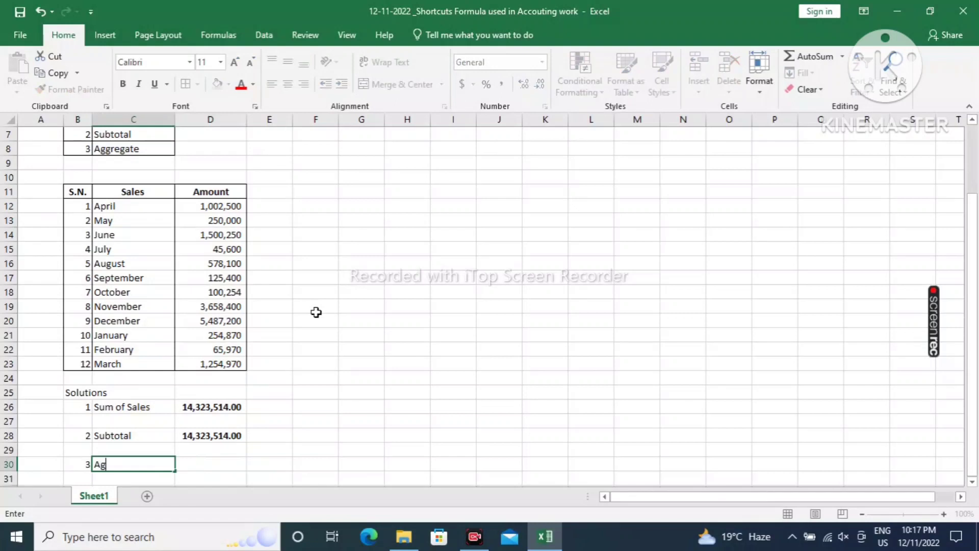
text(gregate )
text(od)
key(BackSpace)
text(f S)
text(ales)
key(Return)
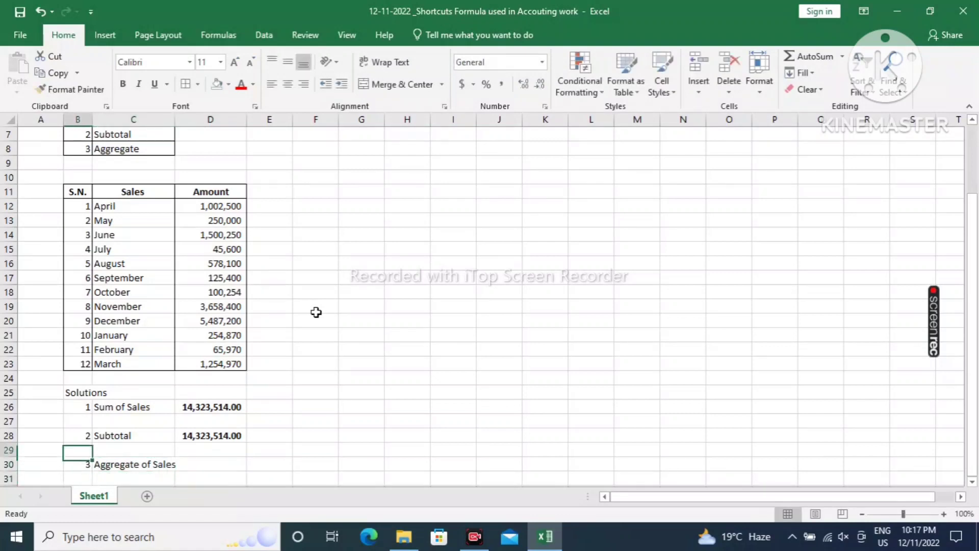
Change the C28 label to read 'Subtotal of Sales'
key(Up)
key(Up)
key(F2)
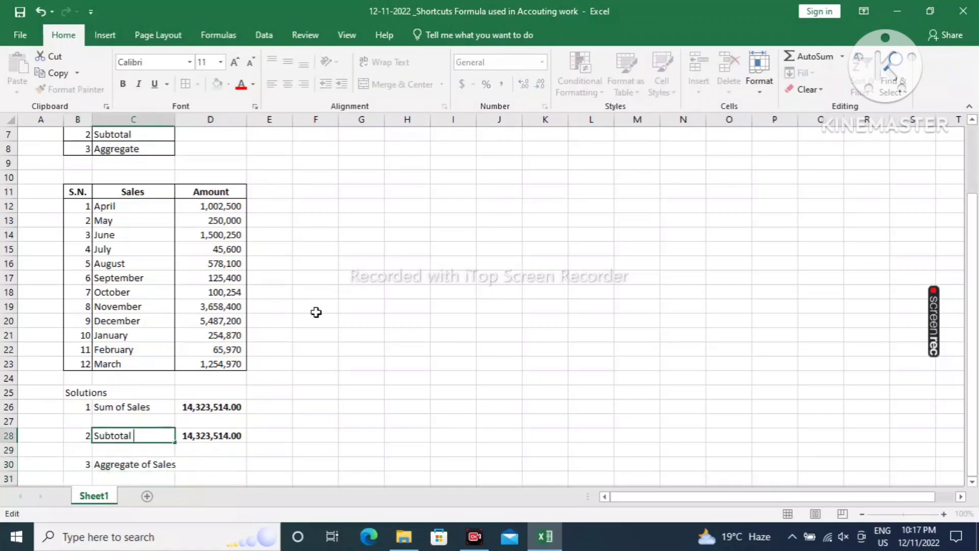
text(of Sales)
key(Return)
key(Down)
key(Down)
key(Down)
key(Up)
key(Up)
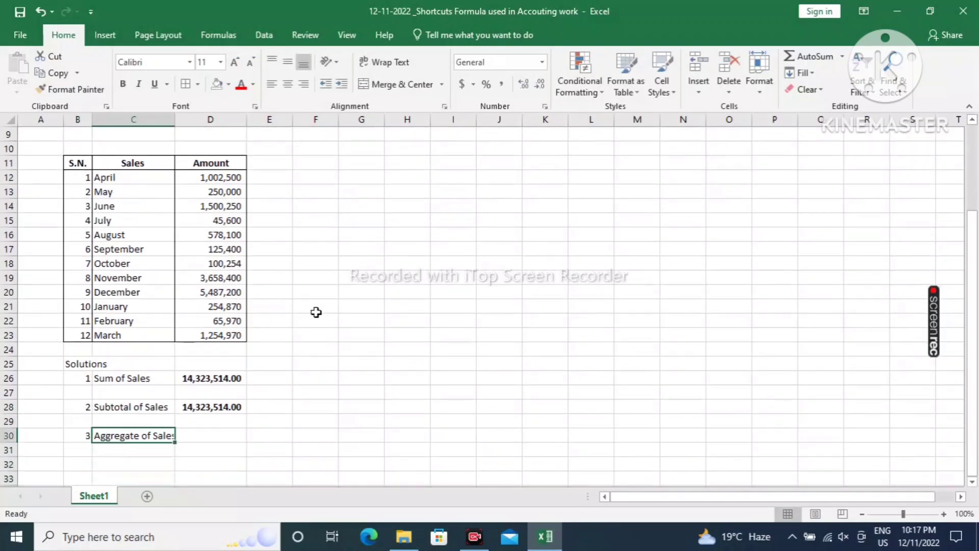
key(Right)
Enter =AGGREGATE(9,3,D12:D23) in D30
text(=agg)
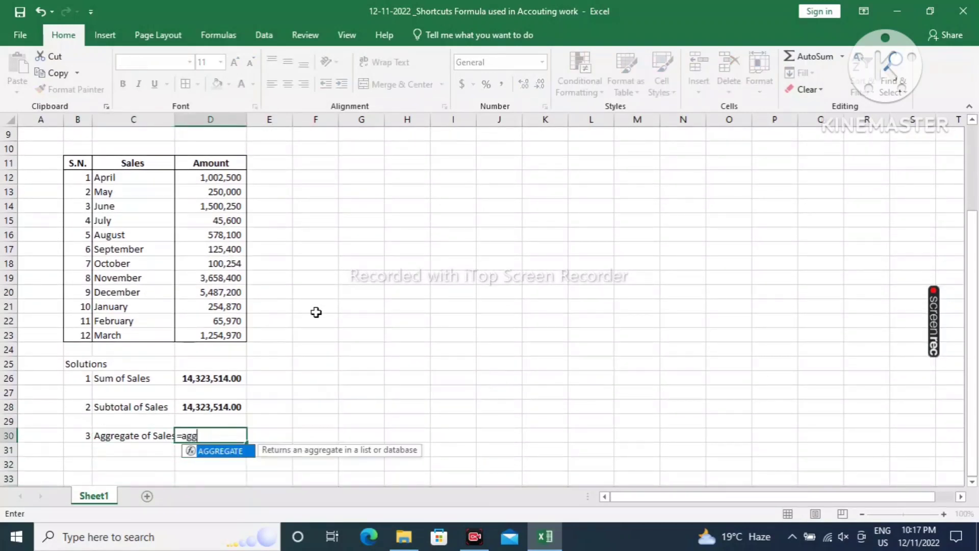
key(Tab)
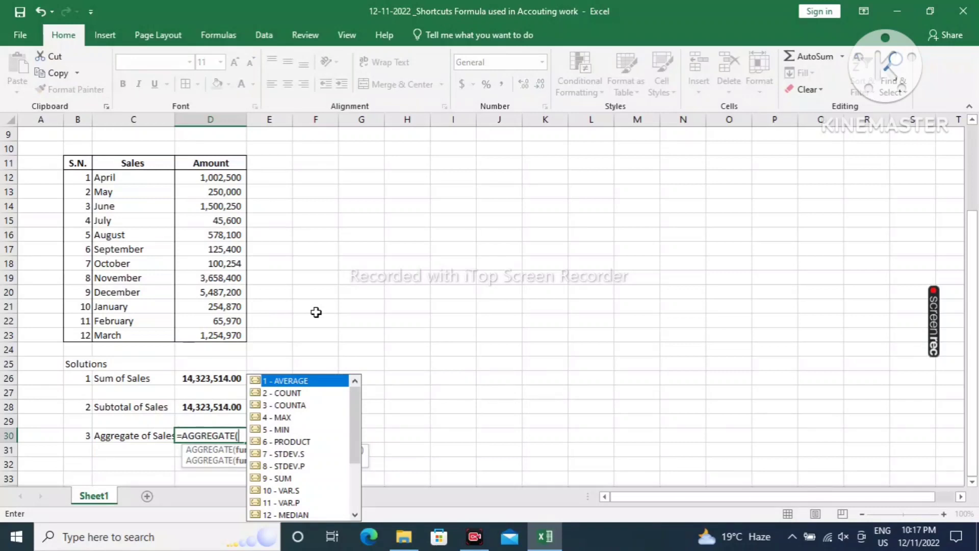
text(9)
text(,)
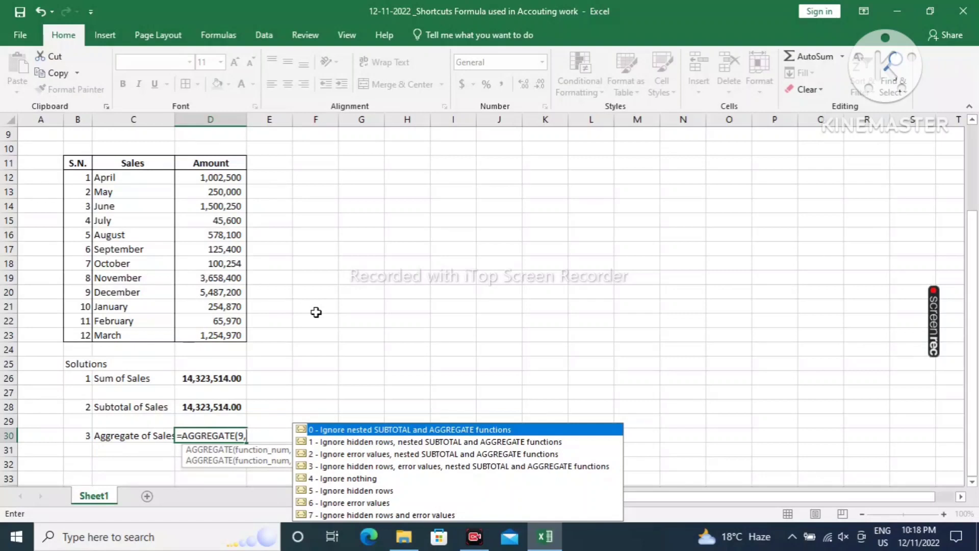
text(3)
text(,)
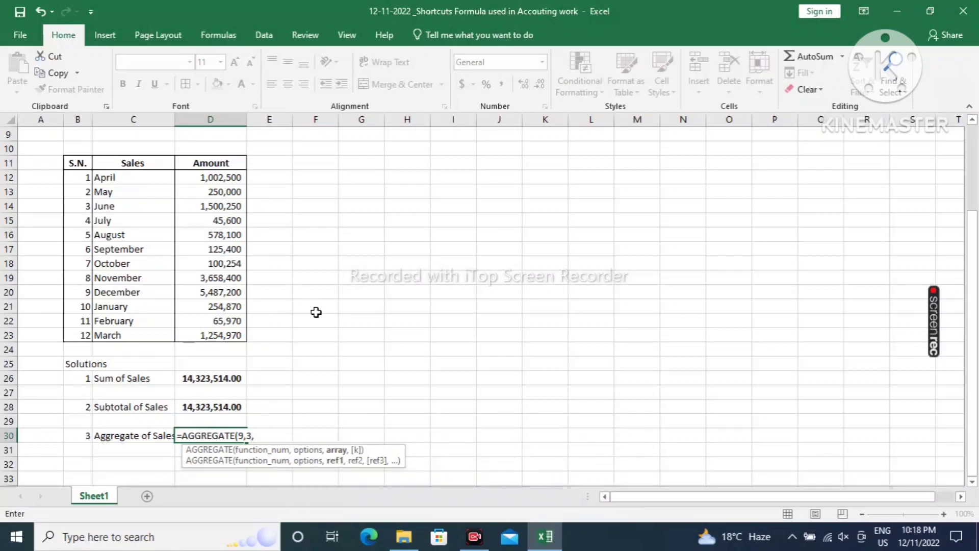
key(Up)
key(Up)
key(Up)
key(Up)
key(Up)
key(Up)
key(Up)
key(shift+Up)
key(shift+Up)
key(shift+Up)
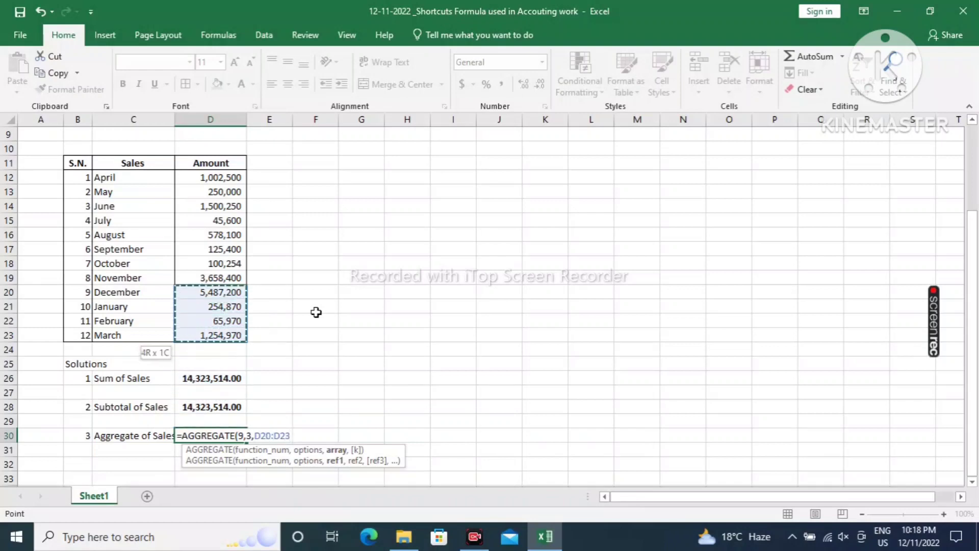
key(shift+Up)
key(shift+Up)
key(shift+Up)
key(shift+Up)
key(shift+Up)
key(shift+Up)
key(shift+Up)
key(shift+Up)
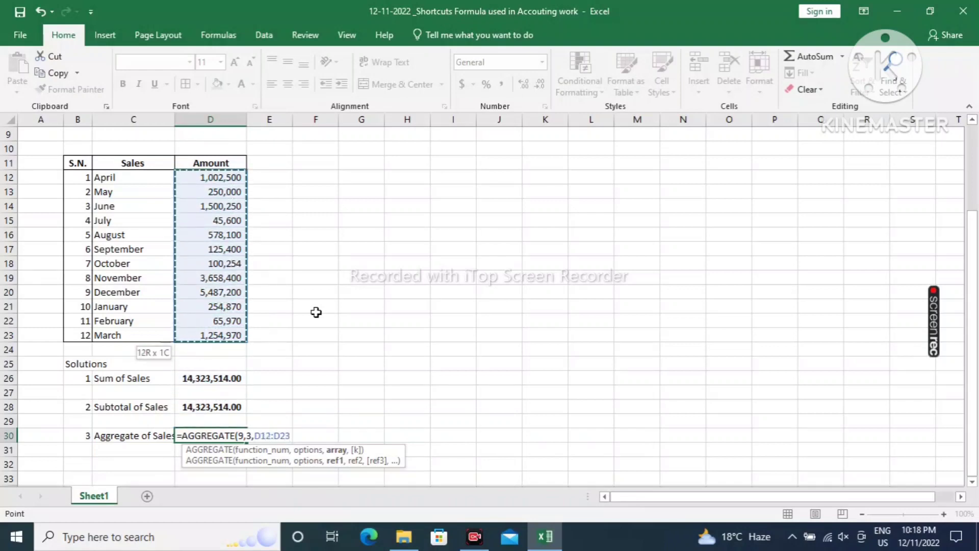
text())
key(Return)
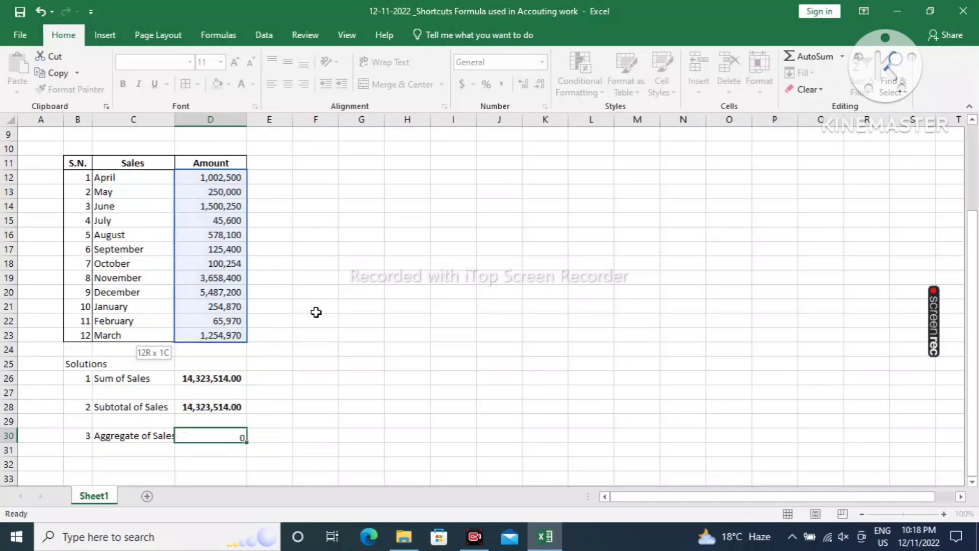
Format the aggregate total bold with Comma Style, showing 14,323,514.00
key(Up)
key(ctrl+b)
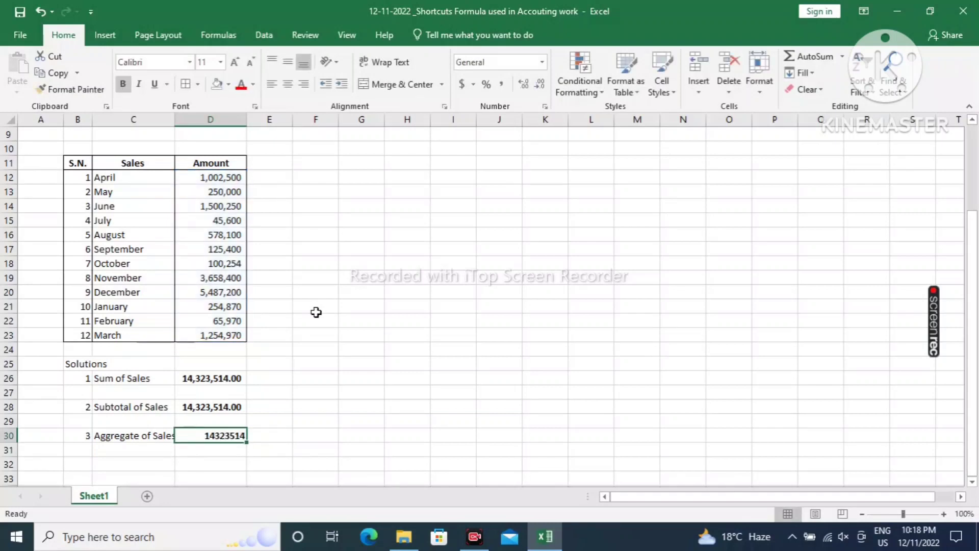
key(alt+h)
key(k)
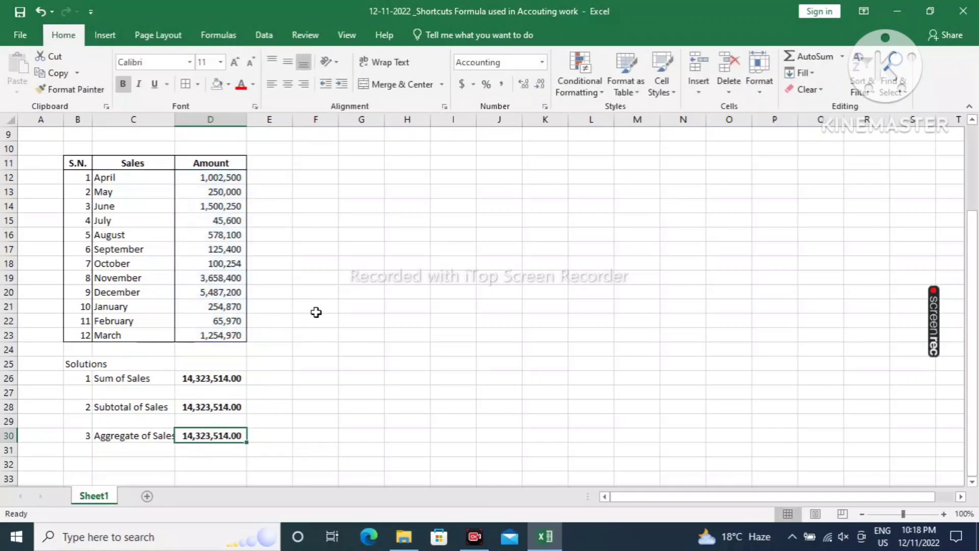
key(Return)
key(Up)
key(Up)
AutoFit column C so its labels fit fully
key(Left)
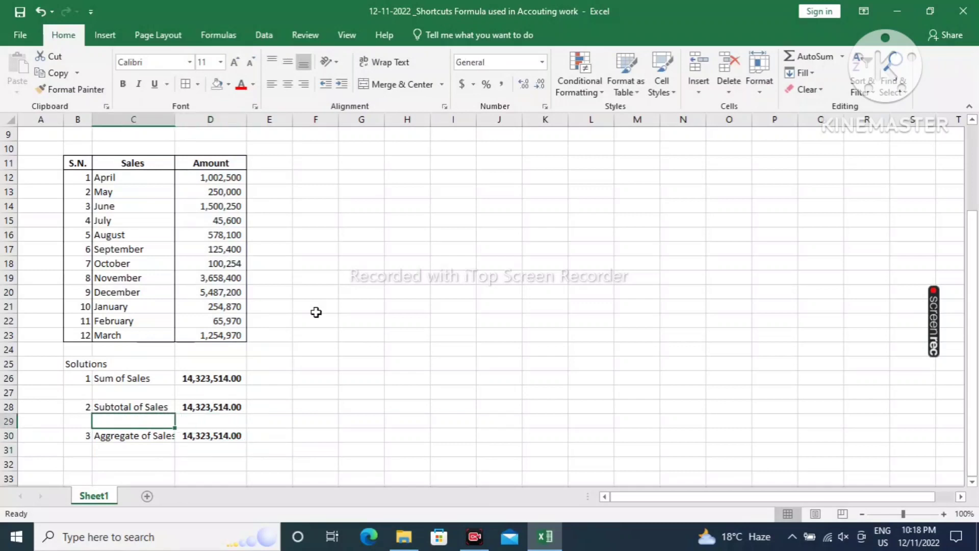
key(ctrl+space)
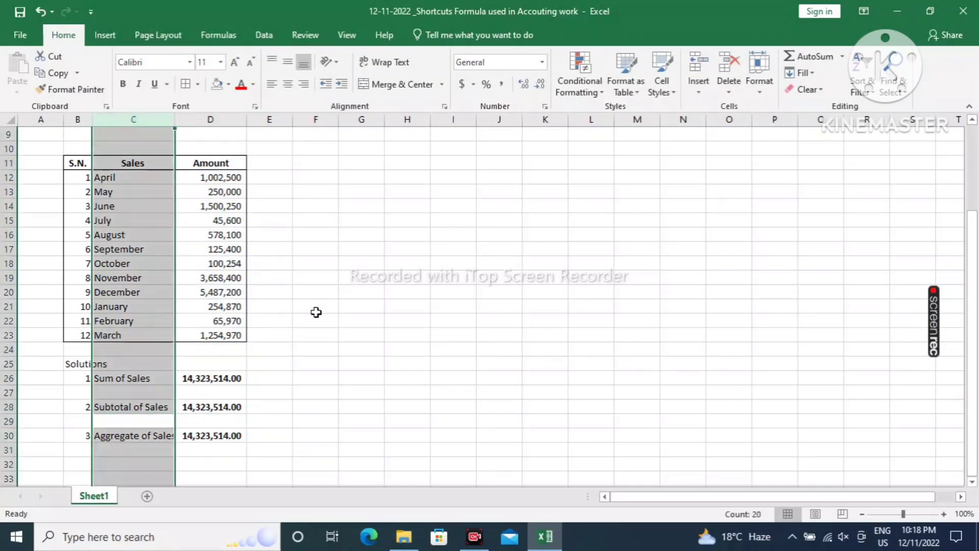
key(alt+h)
key(o)
key(i)
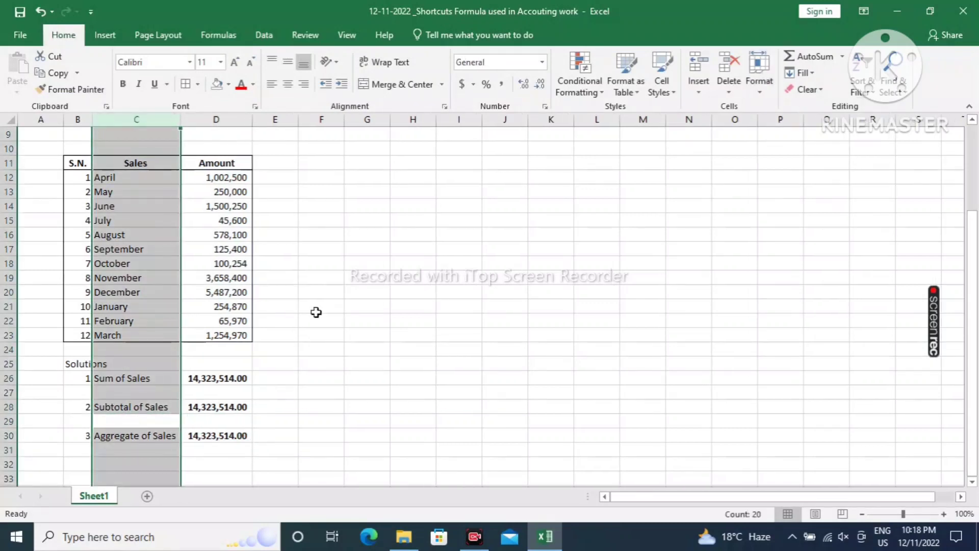
key(Right)
key(shift+Up)
Turn on AutoFilter for the table's header row 11
key(Down)
key(Up)
key(Up)
key(Up)
key(Up)
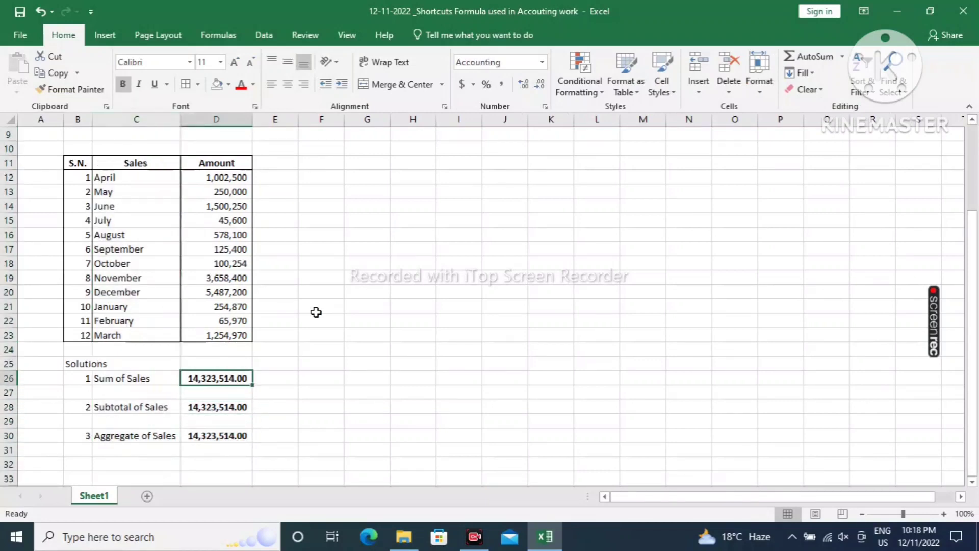
key(Down)
key(Down)
key(Up)
key(Up)
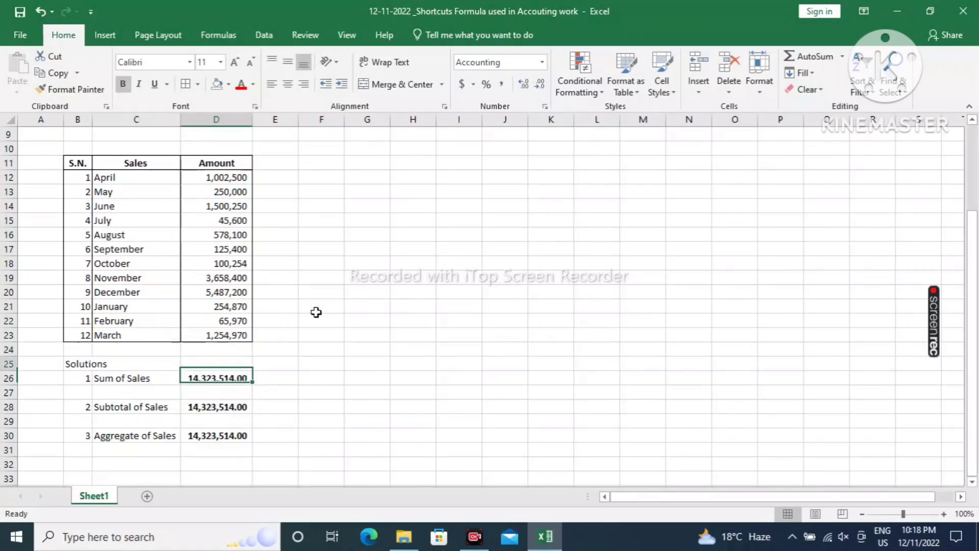
key(Up)
key(Up)
key(Up)
key(Up)
key(Up)
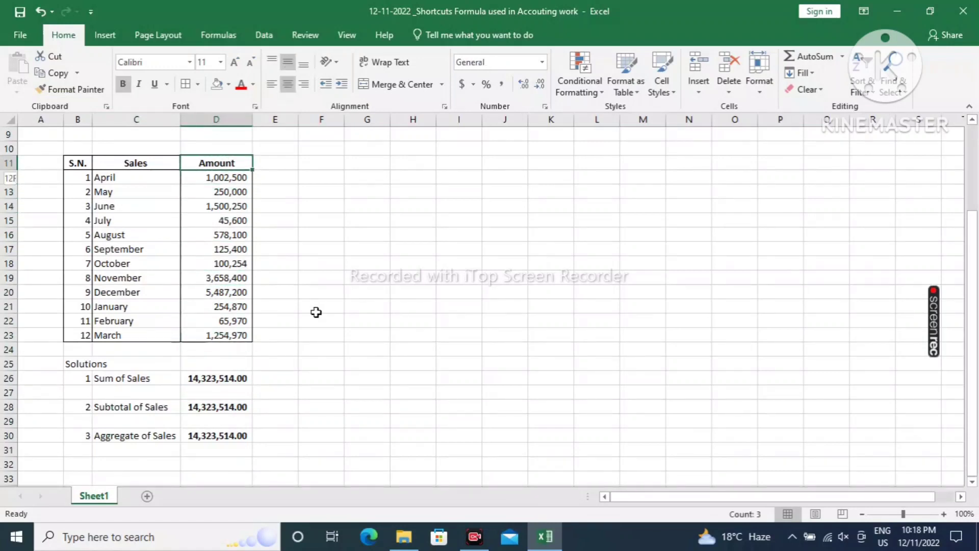
key(shift+space)
key(ctrl+shift+l)
key(Left)
key(Right)
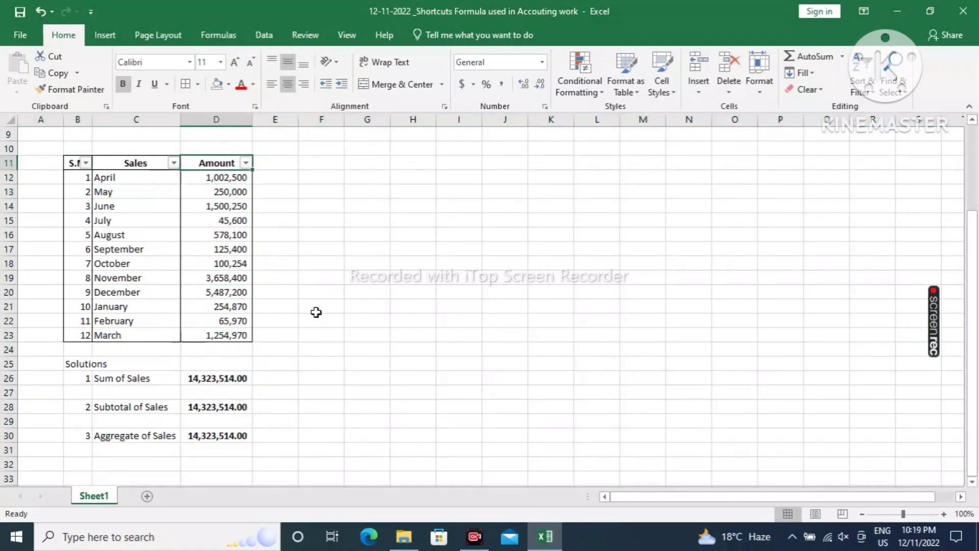
Filter the Sales column to show only August
key(Left)
key(alt+Down)
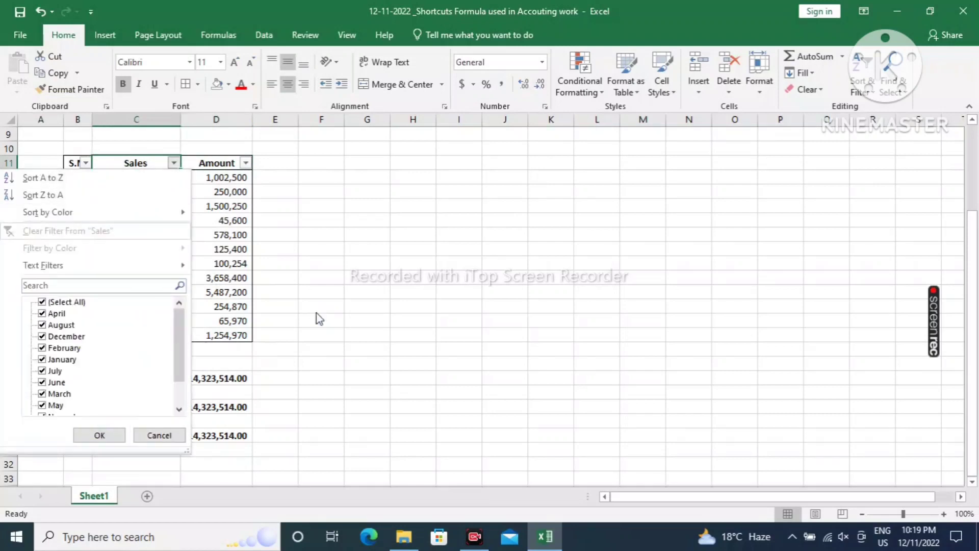
key(space)
key(Down)
key(Down)
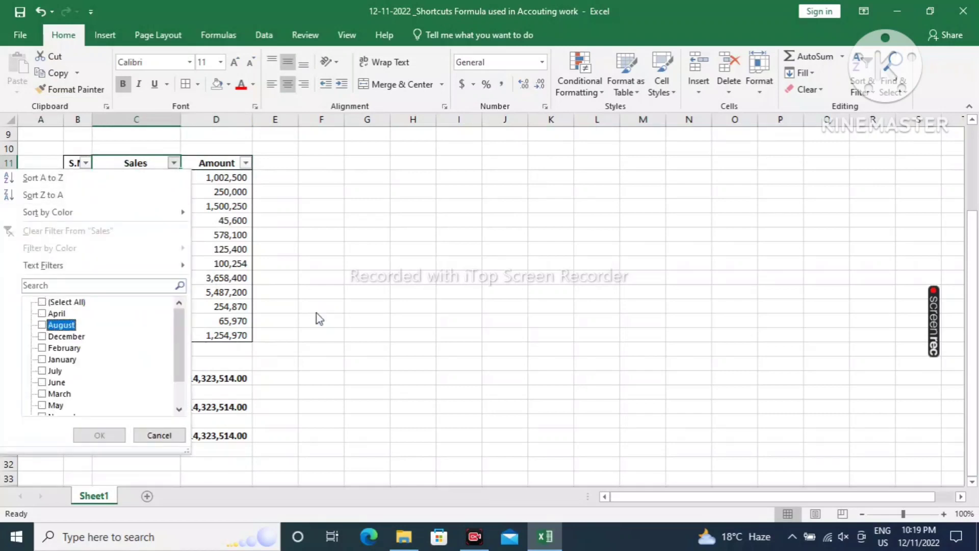
key(space)
key(Return)
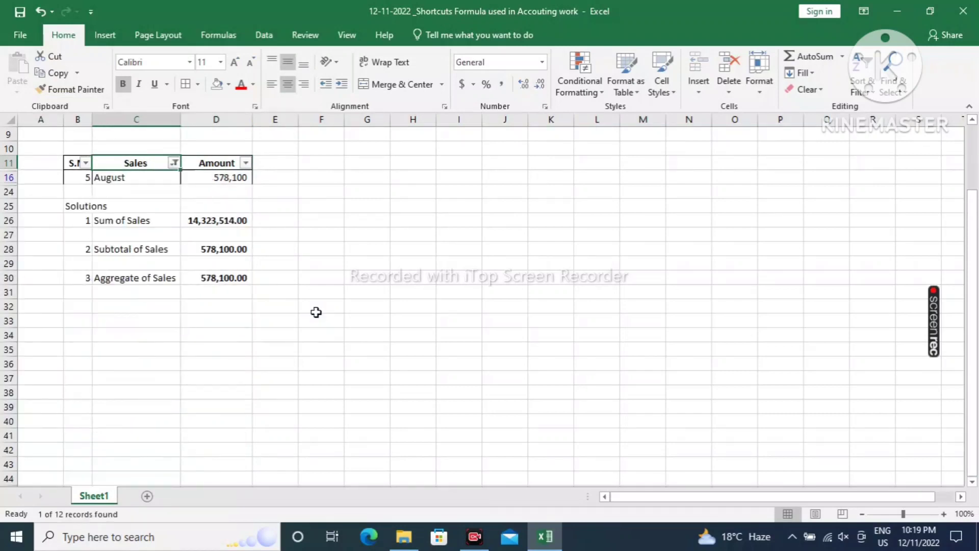
Compare totals: Sum stays 14,323,514.00, while Subtotal and Aggregate show 578,100.00
key(Right)
key(Down)
key(Down)
key(Down)
key(Down)
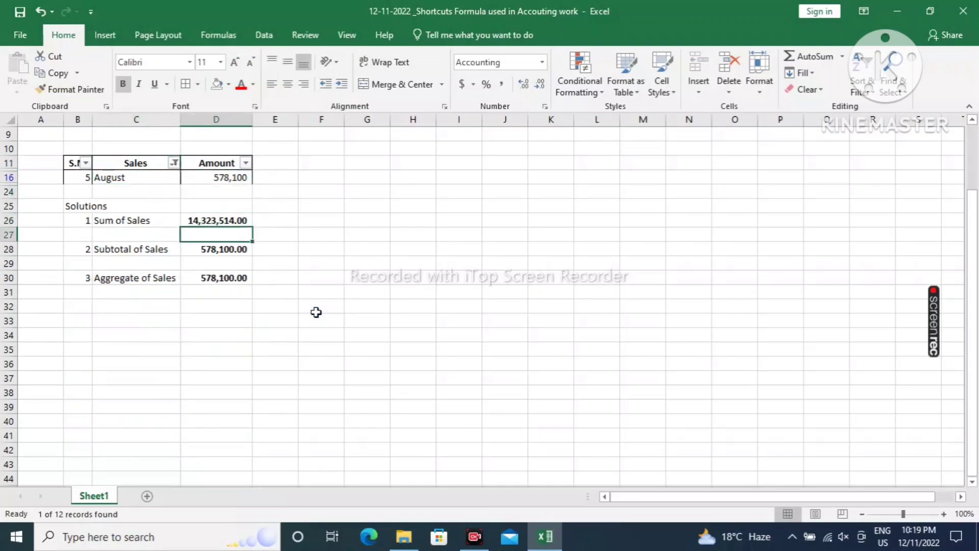
key(Down)
key(Up)
key(Up)
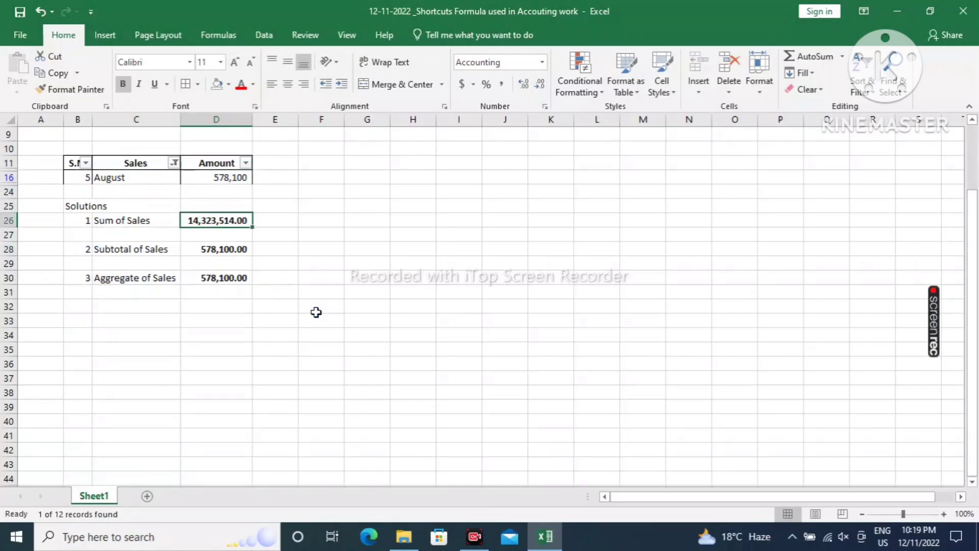
key(Down)
key(Down)
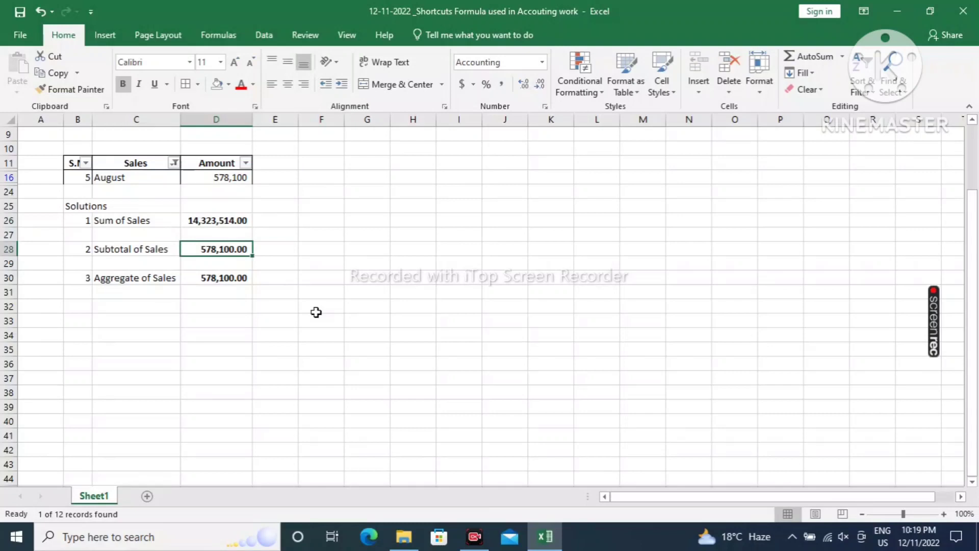
key(Down)
key(Down)
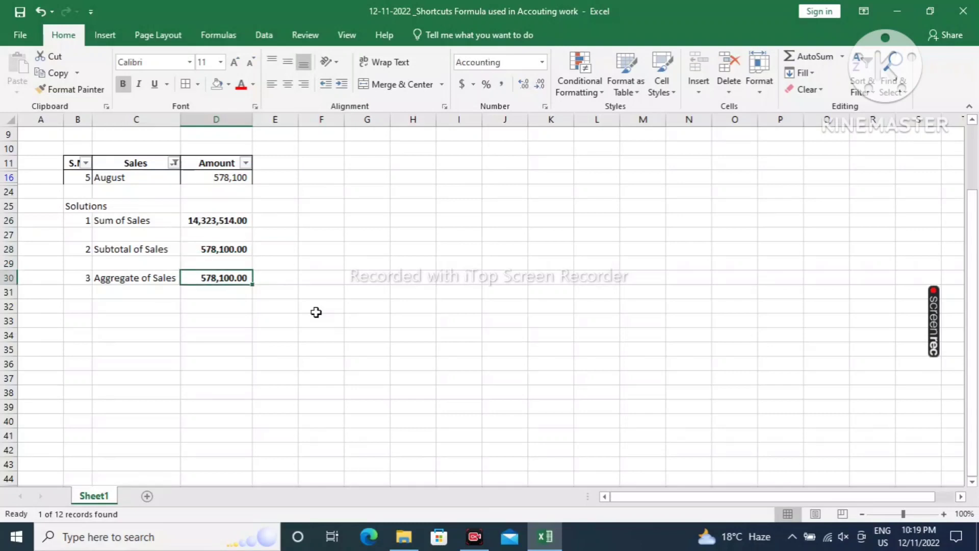
key(Up)
key(Up)
key(Up)
key(Up)
key(Up)
key(Up)
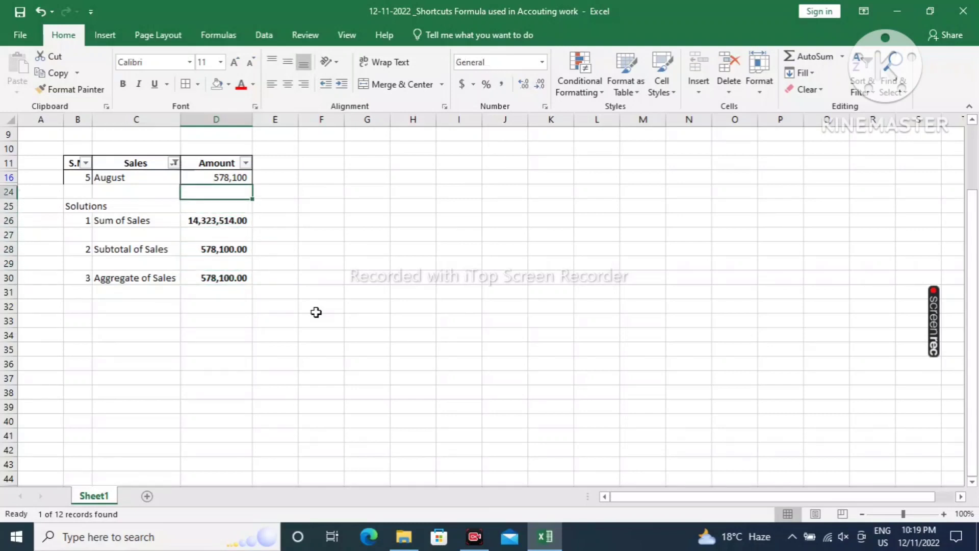
key(Down)
key(Down)
key(Down)
key(Down)
key(Up)
key(Up)
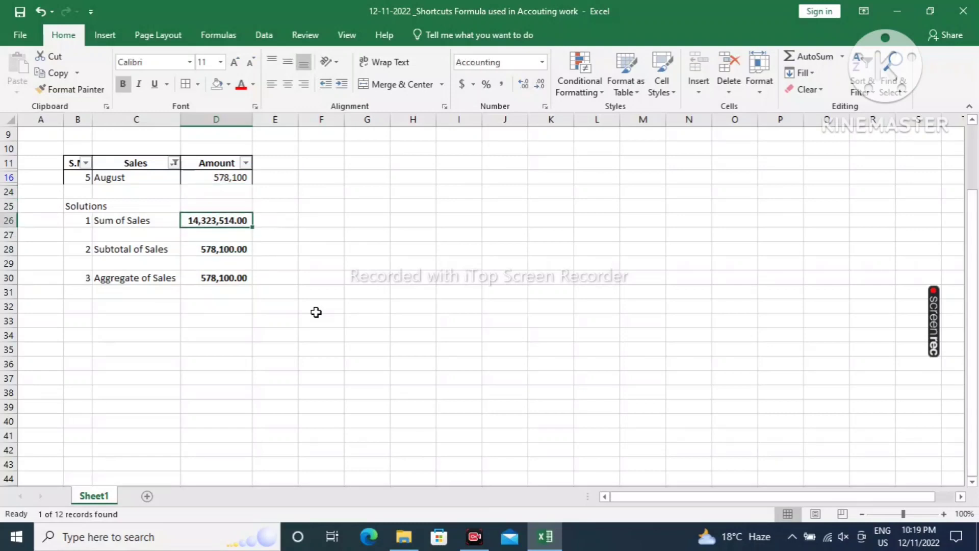
key(Up)
key(Up)
key(Up)
key(Up)
key(Left)
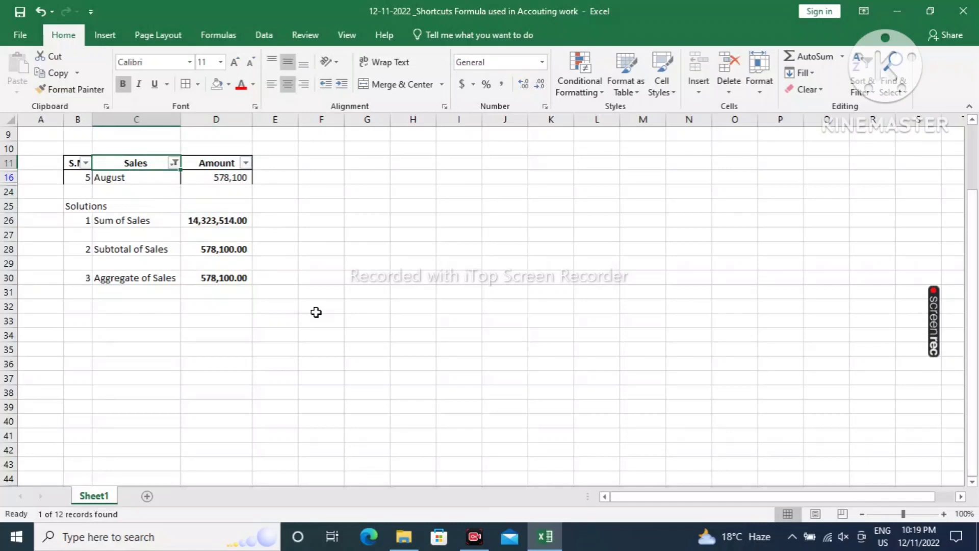
Change the Sales filter from August to December only
key(alt+Down)
key(Down)
key(Down)
key(Down)
key(Down)
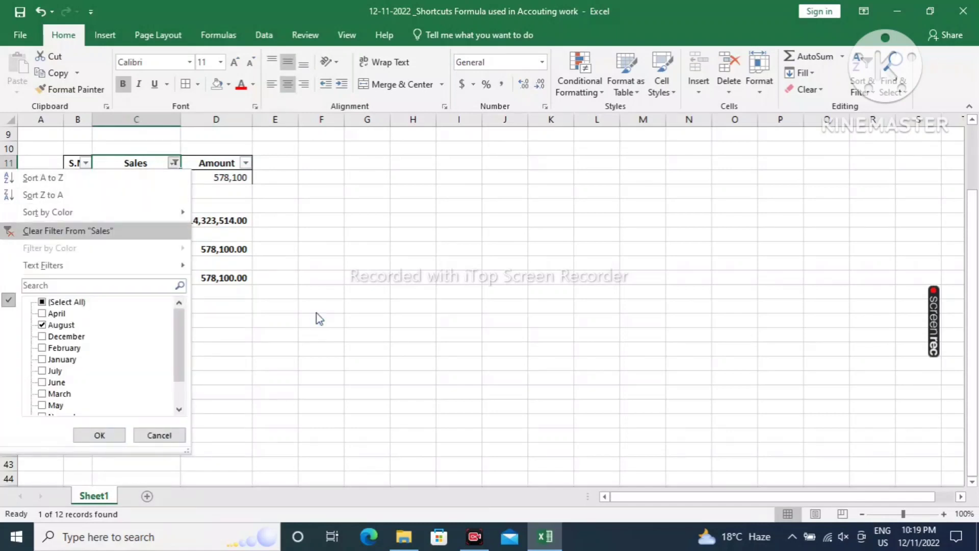
key(Down)
key(Down)
key(Down)
key(Down)
key(space)
key(Down)
key(space)
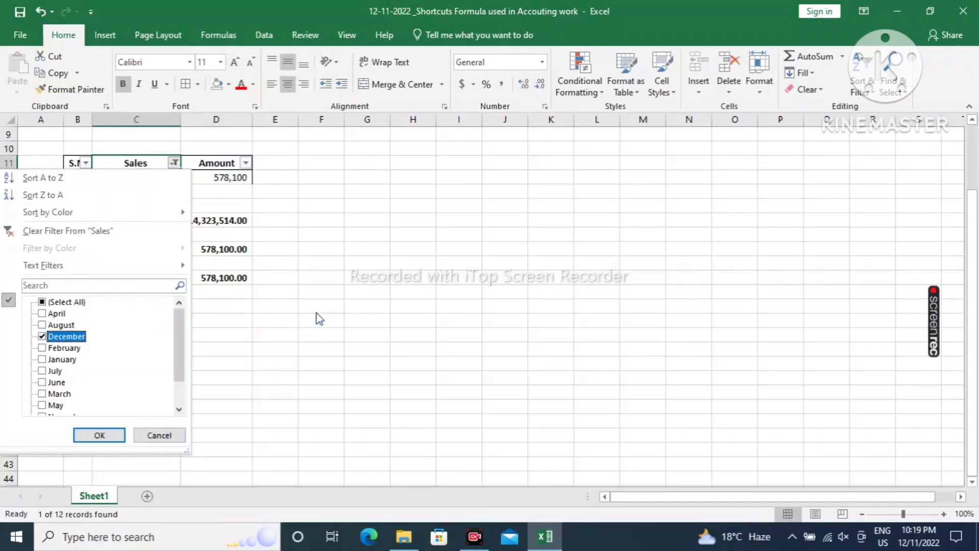
key(Return)
key(Down)
key(Right)
key(Down)
key(Down)
key(Down)
key(Down)
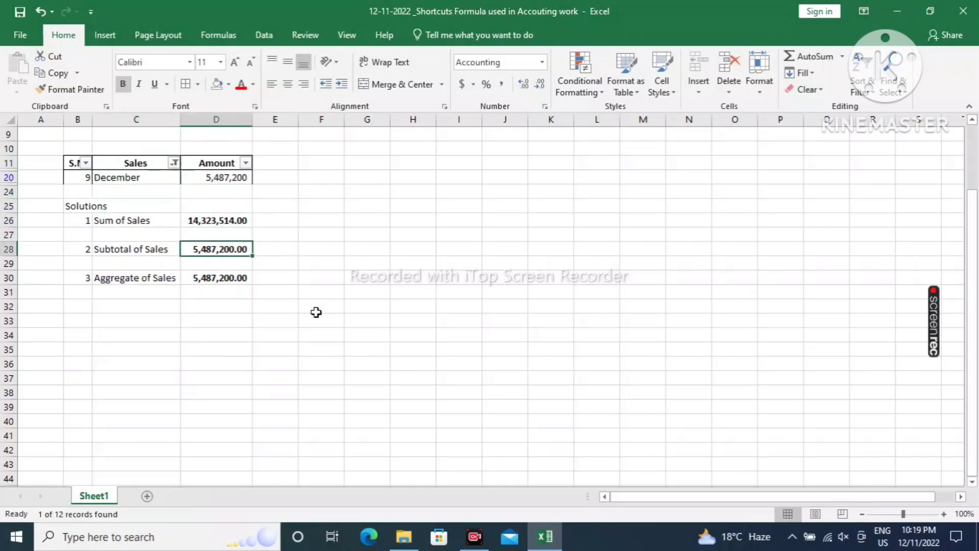
Select All months in the Sales filter to show every row again
key(Left)
key(Right)
key(Up)
key(Up)
key(Up)
key(Up)
key(Up)
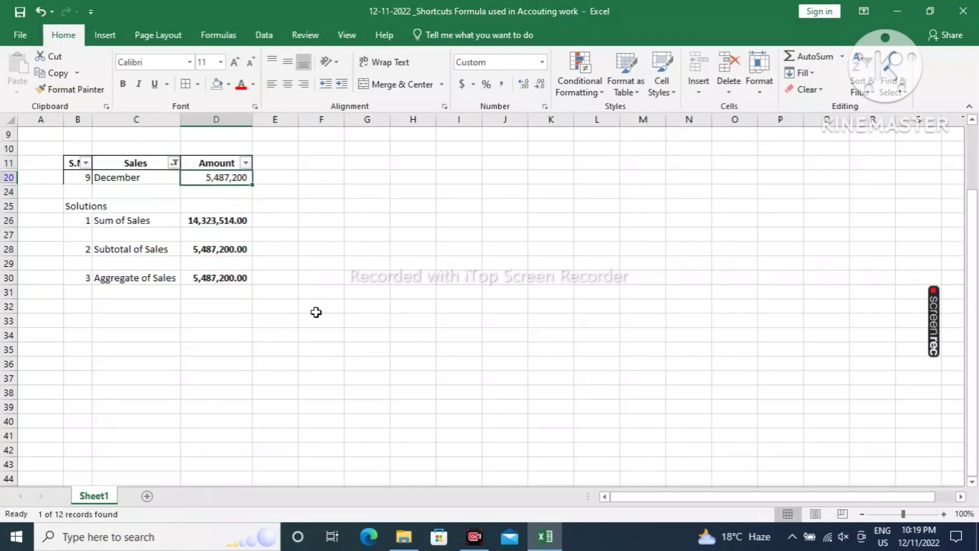
key(Left)
key(alt+Down)
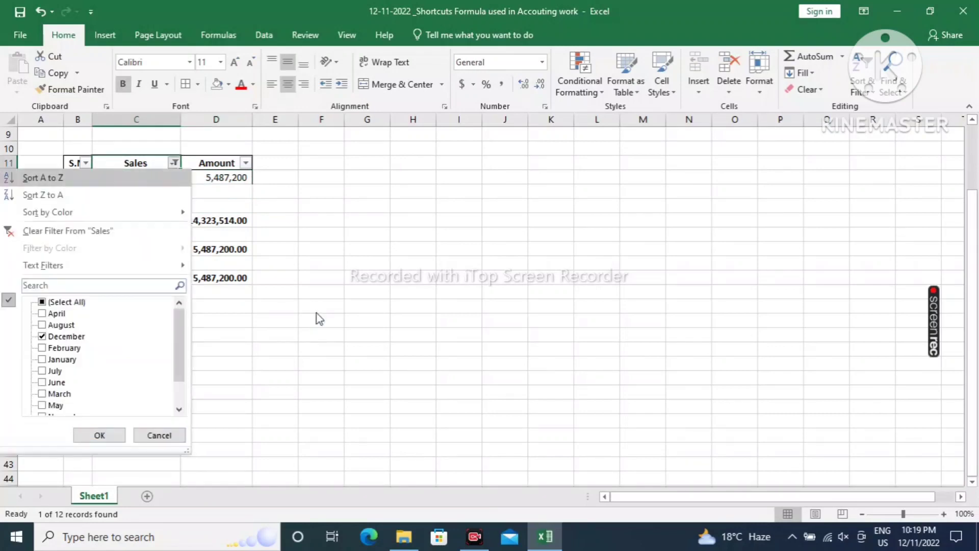
key(space)
key(Return)
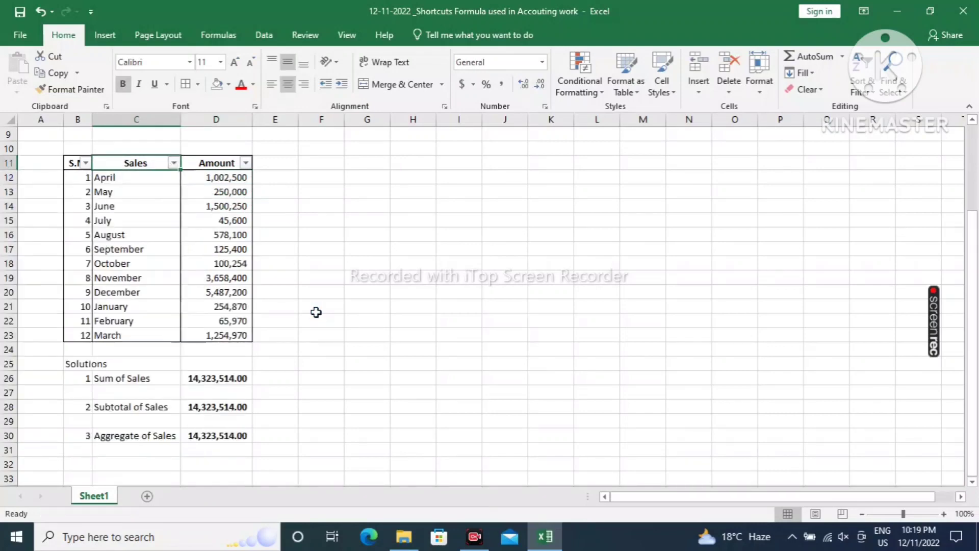
Review the Sum and Subtotal of Sales values with all months visible
key(Right)
key(Down)
key(Down)
key(Down)
key(Down)
key(Down)
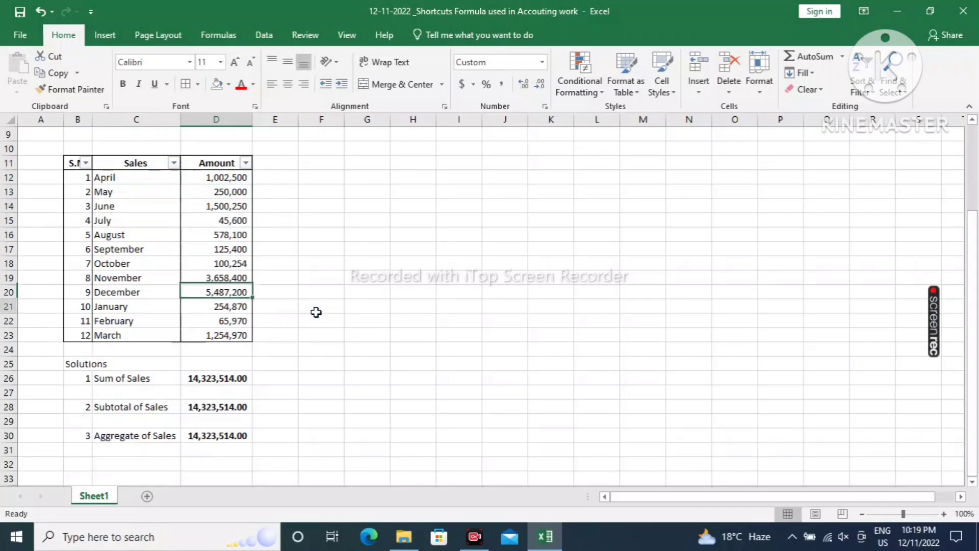
key(Down)
key(Down)
key(Down)
key(Down)
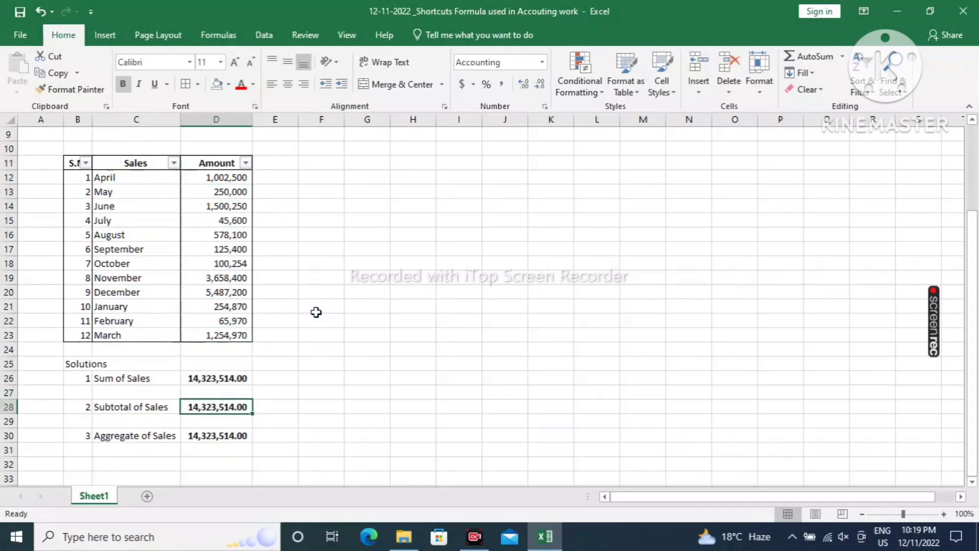
key(Up)
key(Up)
key(Down)
key(Down)
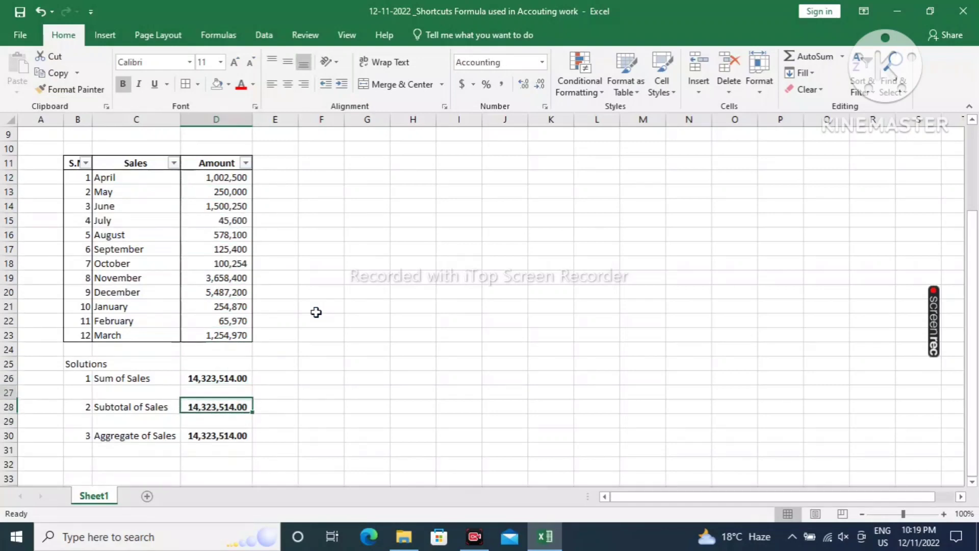
key(Up)
key(Up)
key(Up)
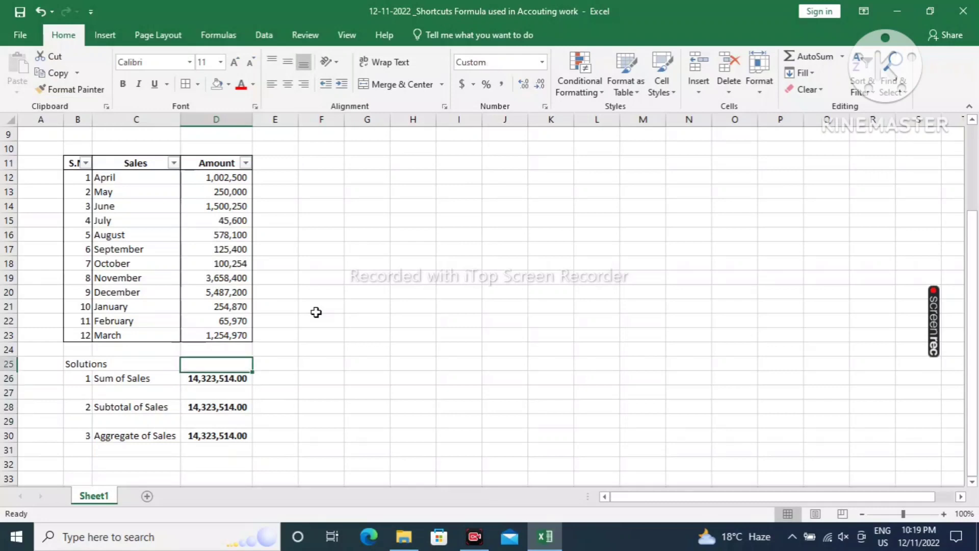
key(Up)
key(Up)
key(Up)
key(Up)
key(Up)
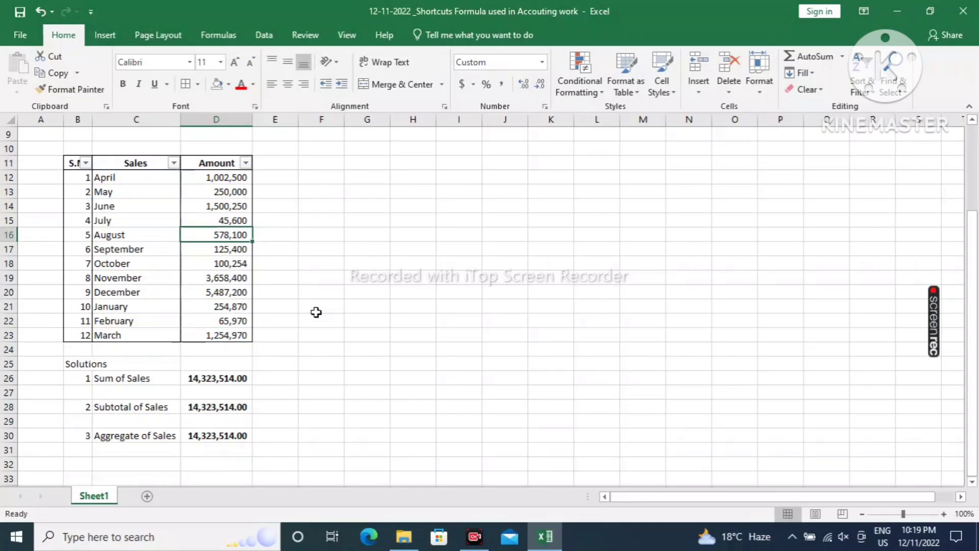
Set June's amount to 124,590 so all totals become 12,947,854.00
key(Down)
key(Down)
key(Down)
key(Down)
key(Down)
key(Down)
key(Down)
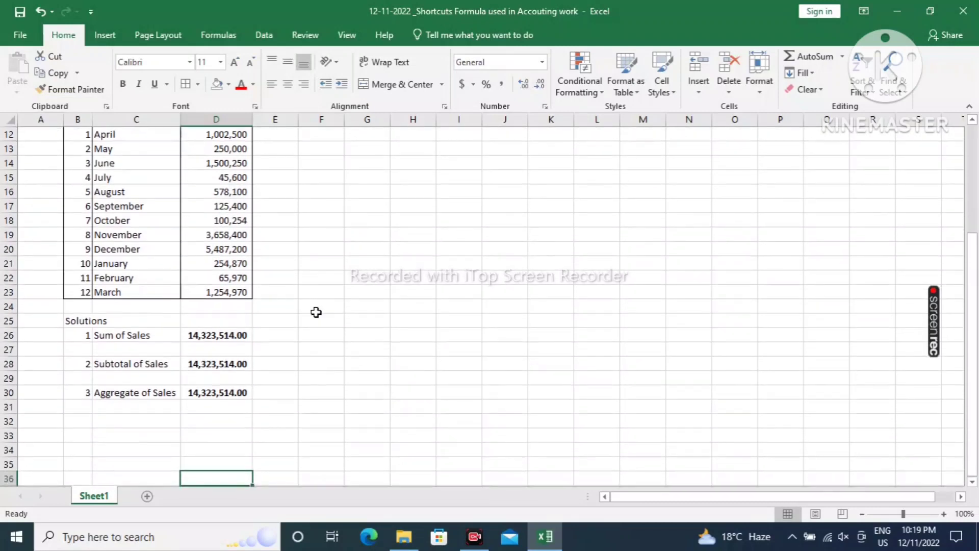
key(Up)
key(Up)
key(Up)
key(Up)
key(Up)
key(Up)
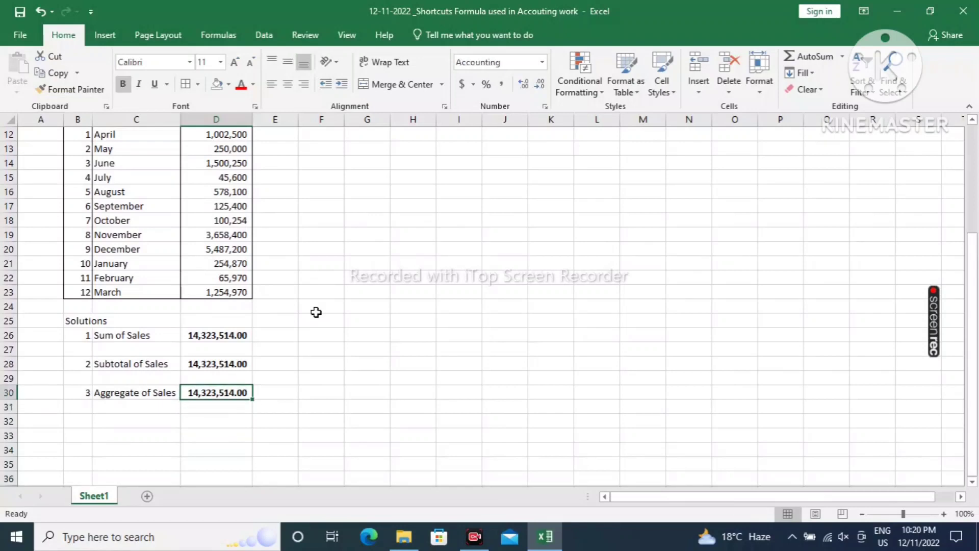
key(Up)
key(Up)
key(Up)
key(Up)
key(Up)
key(Up)
key(Down)
key(Down)
key(Down)
key(Down)
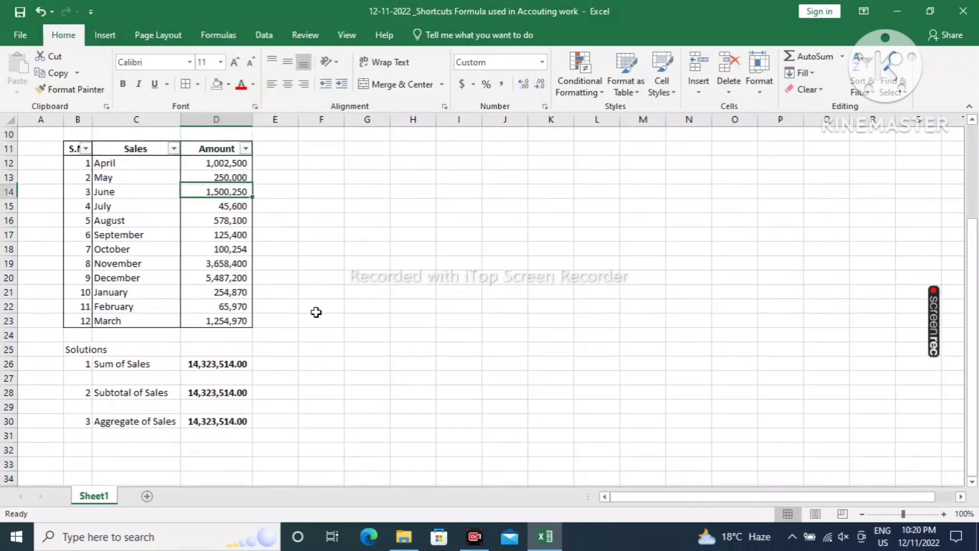
key(ctrl+z)
key(Down)
key(Down)
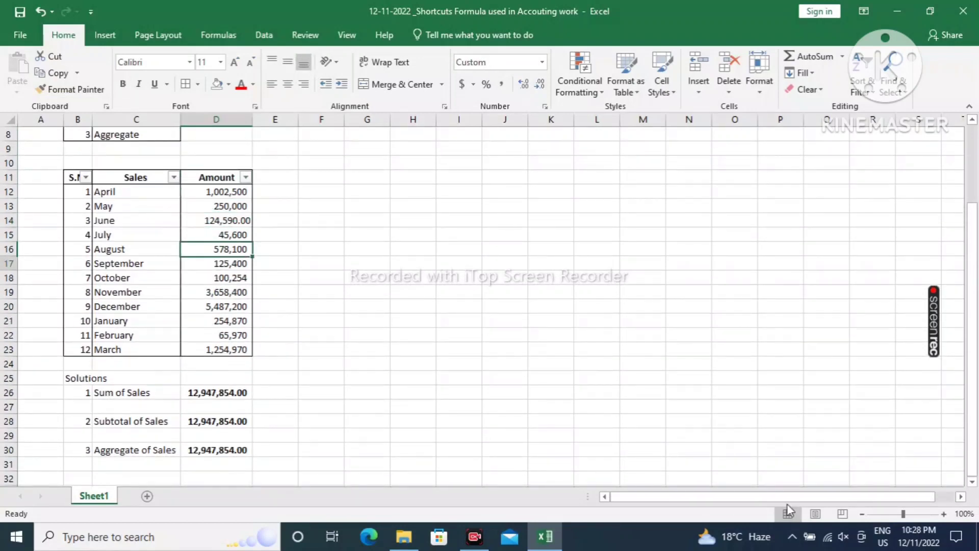
key(Down)
key(Down)
key(Down)
Check the 12,947,854.00 totals, then select the entire June row 14
key(Down)
key(Down)
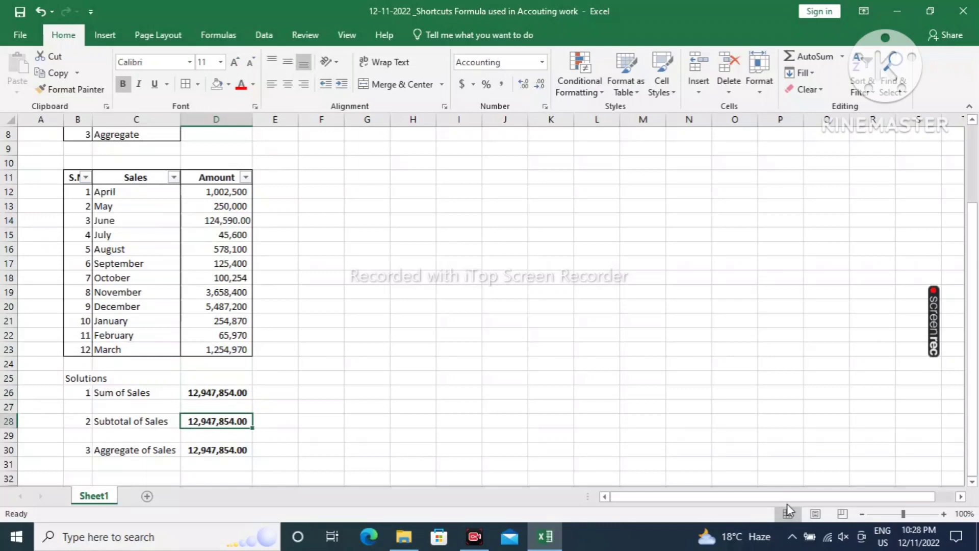
key(Down)
key(Down)
key(Up)
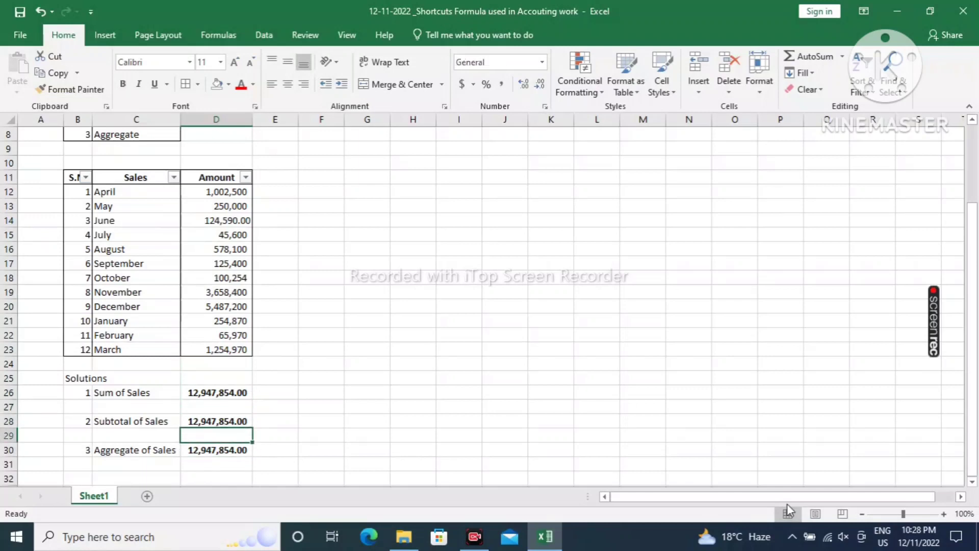
key(Down)
key(Up)
key(Up)
key(Up)
key(Up)
key(Up)
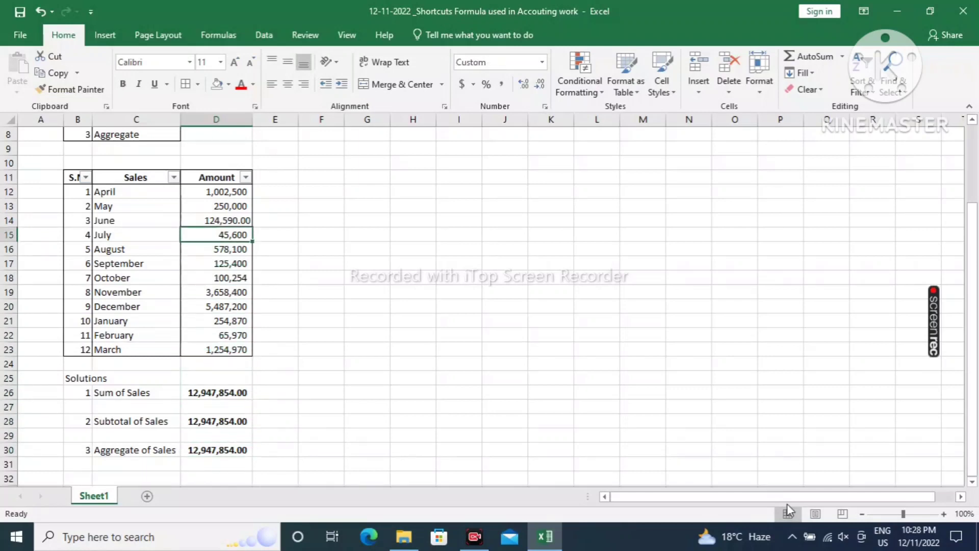
key(Up)
key(Up)
key(Down)
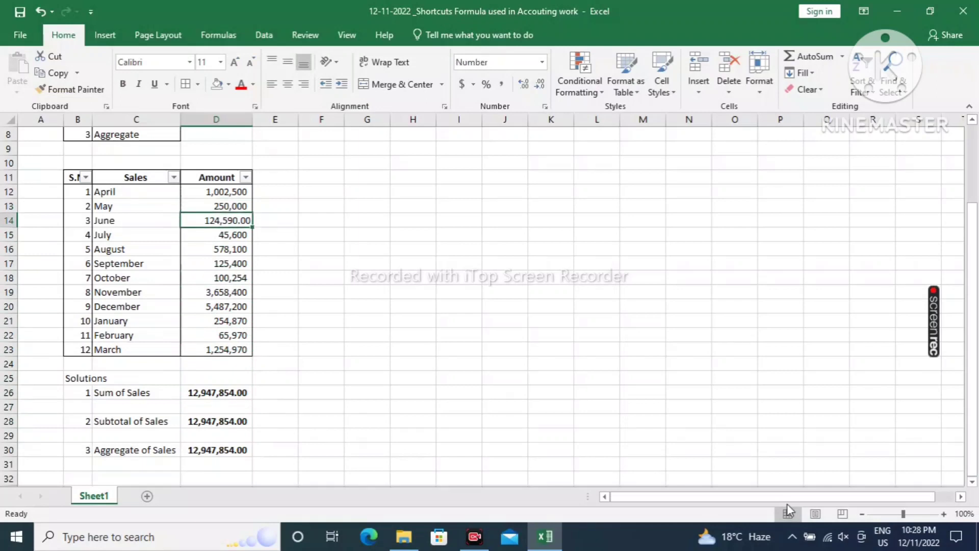
key(alt+space)
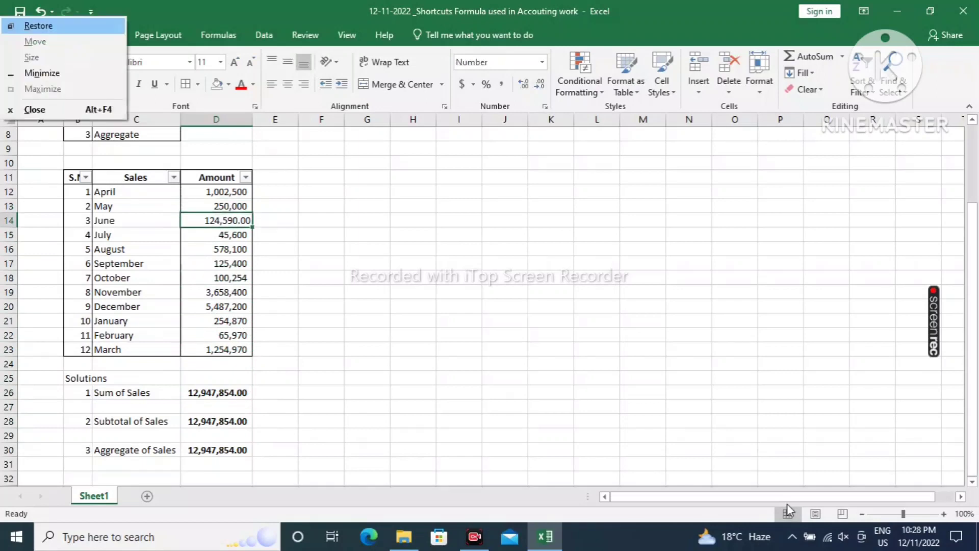
key(Escape)
key(Escape)
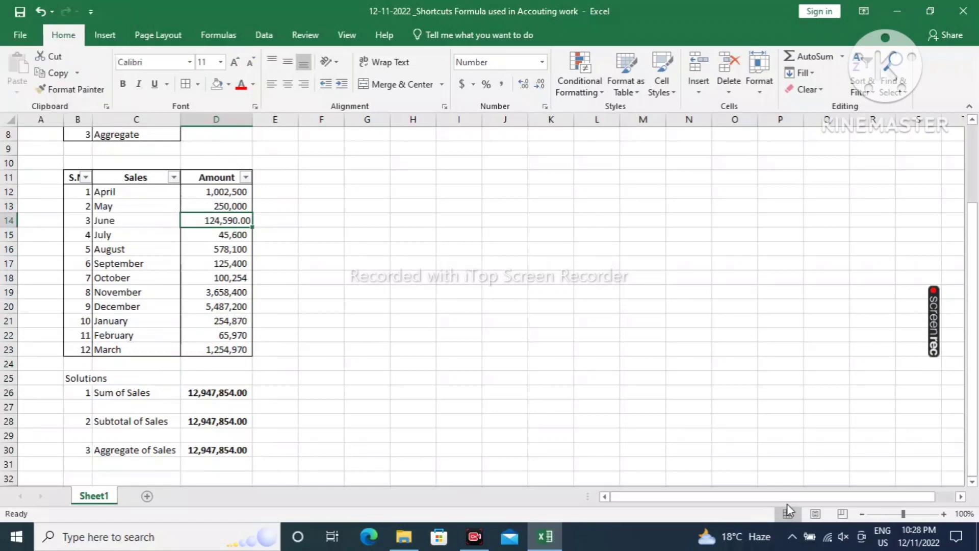
key(shift+space)
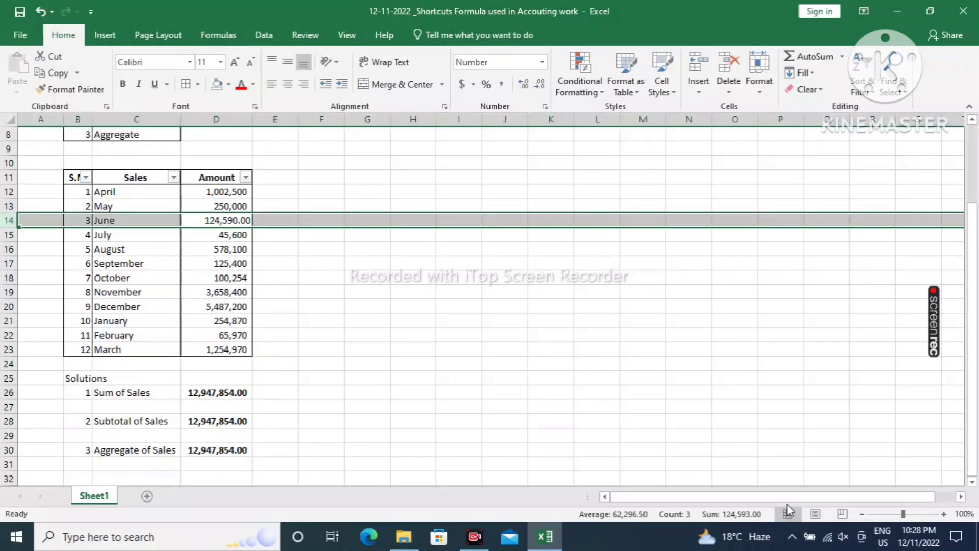
key(alt+h)
key(o)
key(u)
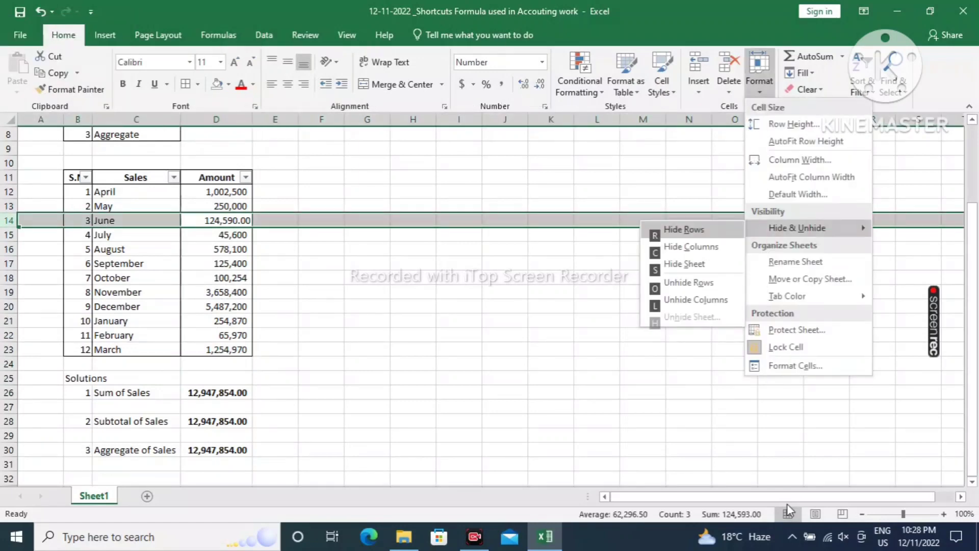
key(r)
key(Down)
key(Down)
key(Down)
key(Down)
key(Down)
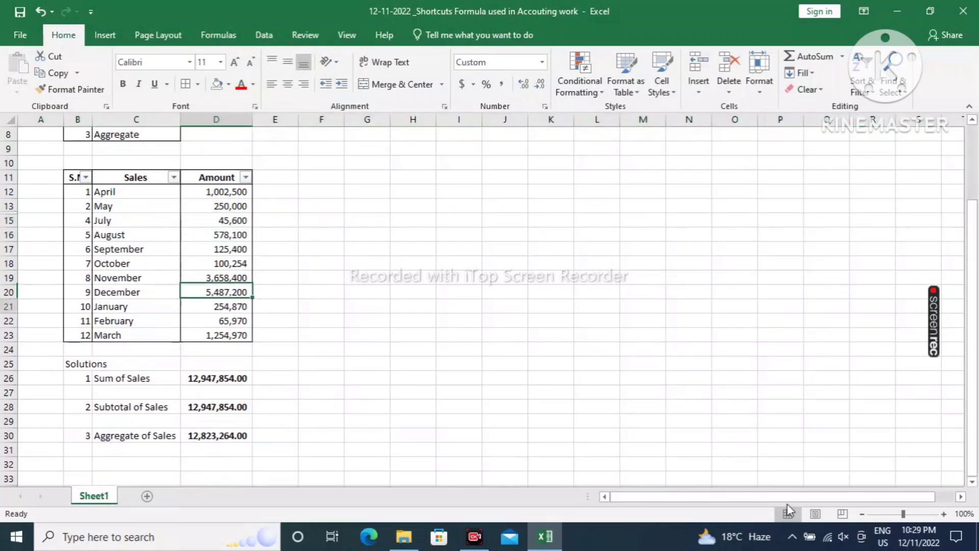
key(Down)
key(Down)
key(Down)
key(Up)
key(Down)
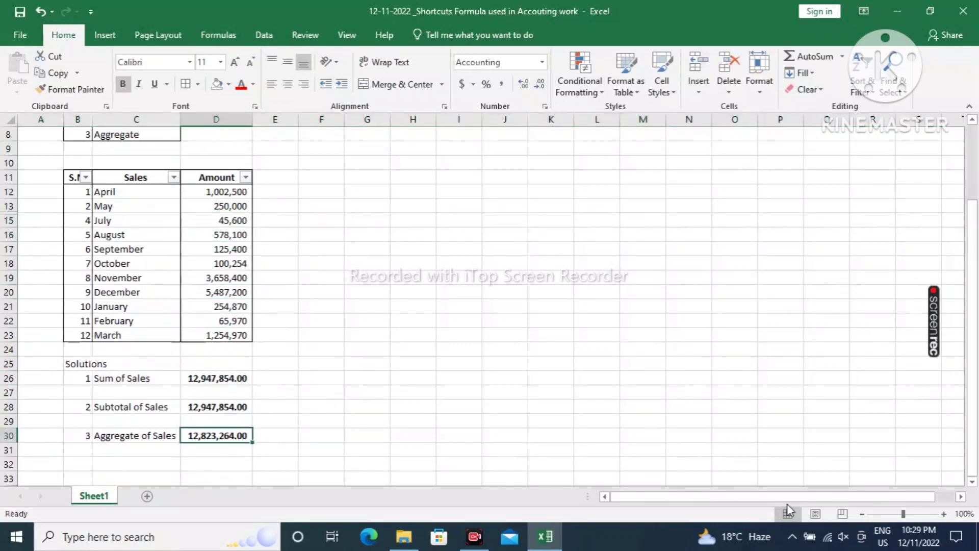
key(F2)
key(Return)
key(Up)
key(Up)
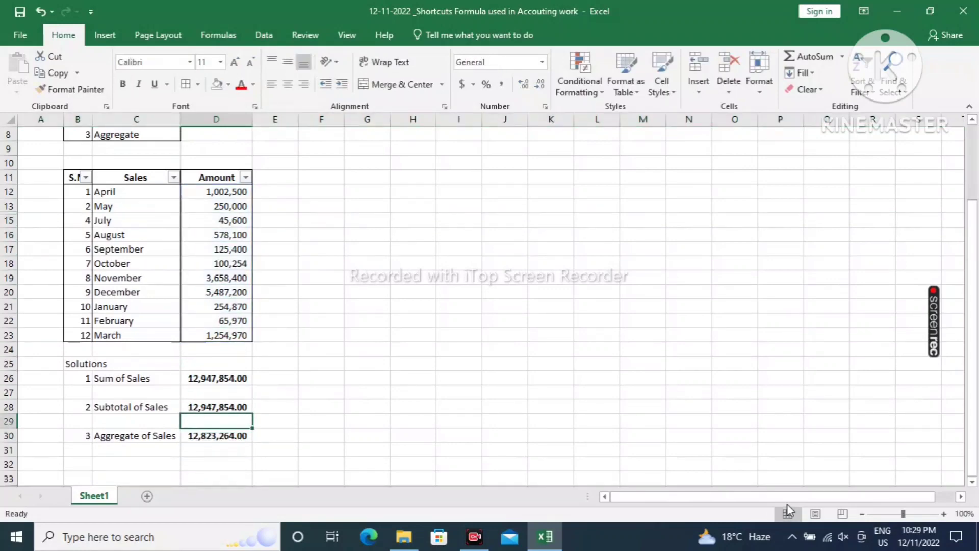
key(Up)
key(Up)
key(Up)
key(Up)
key(Up)
key(Up)
key(shift+Up)
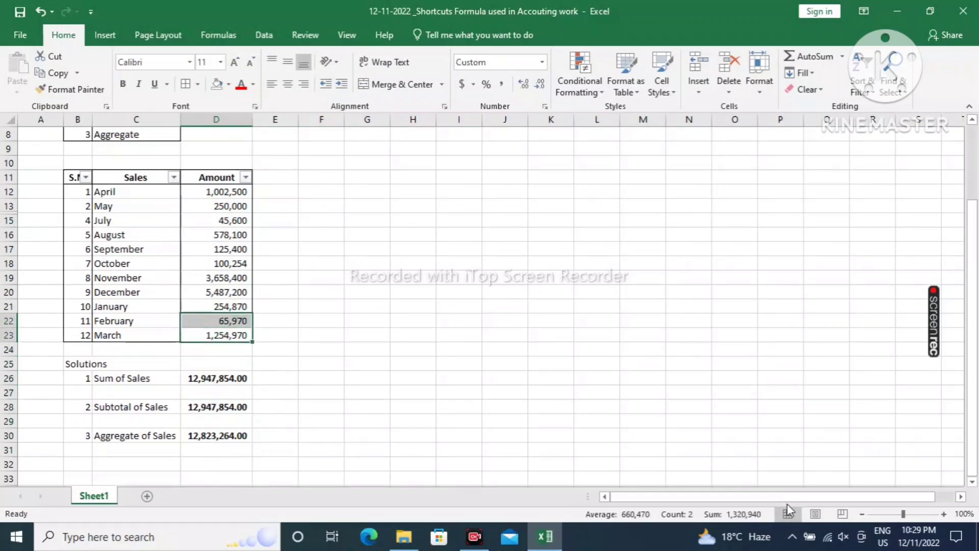
key(shift+Up)
key(shift+Up)
key(shift+Up)
key(shift+Up)
key(shift+Up)
key(shift+Up)
key(shift+Up)
key(shift+Up)
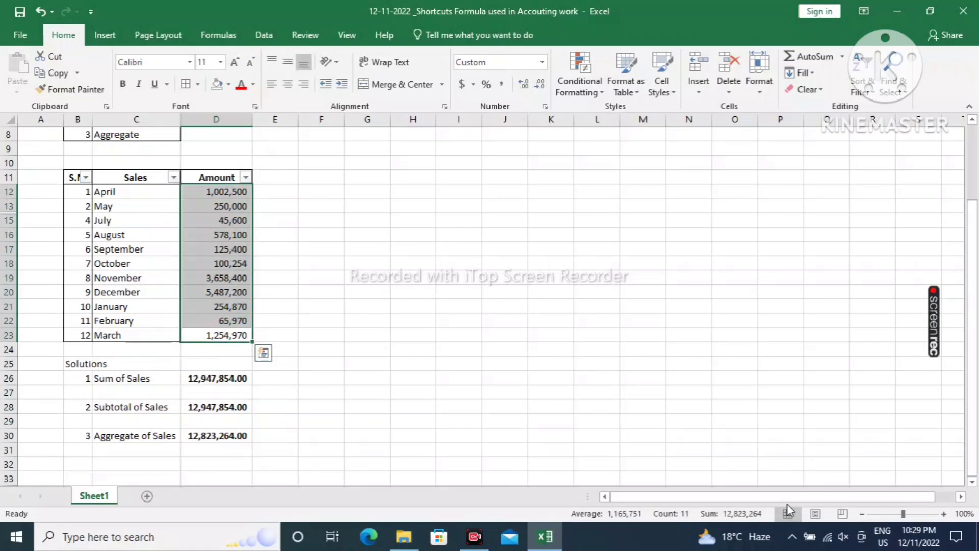
key(Down)
key(Up)
key(Up)
key(Up)
key(Up)
key(Up)
key(Up)
key(Up)
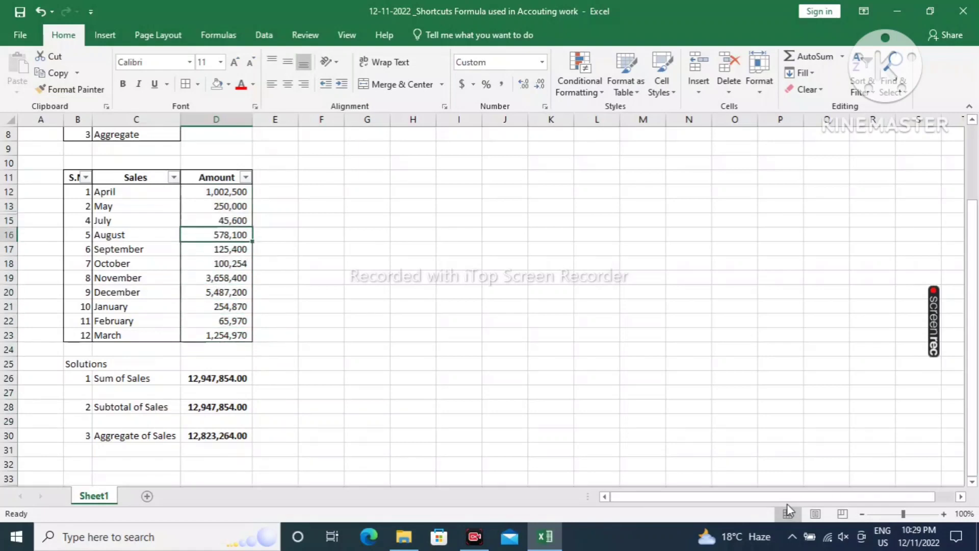
key(Down)
key(Down)
key(Down)
key(Down)
key(Down)
key(Down)
key(Down)
key(Up)
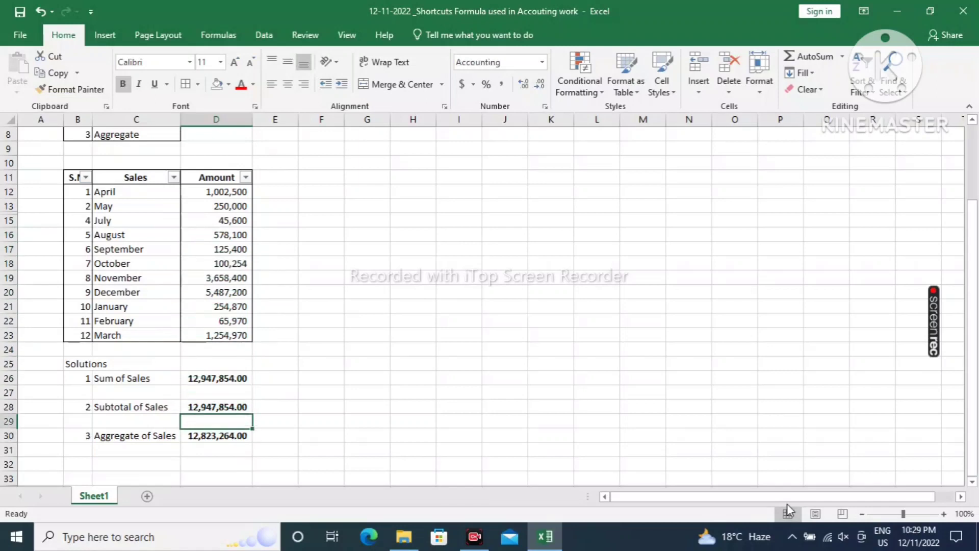
key(Up)
key(Up)
key(Up)
key(Down)
key(Down)
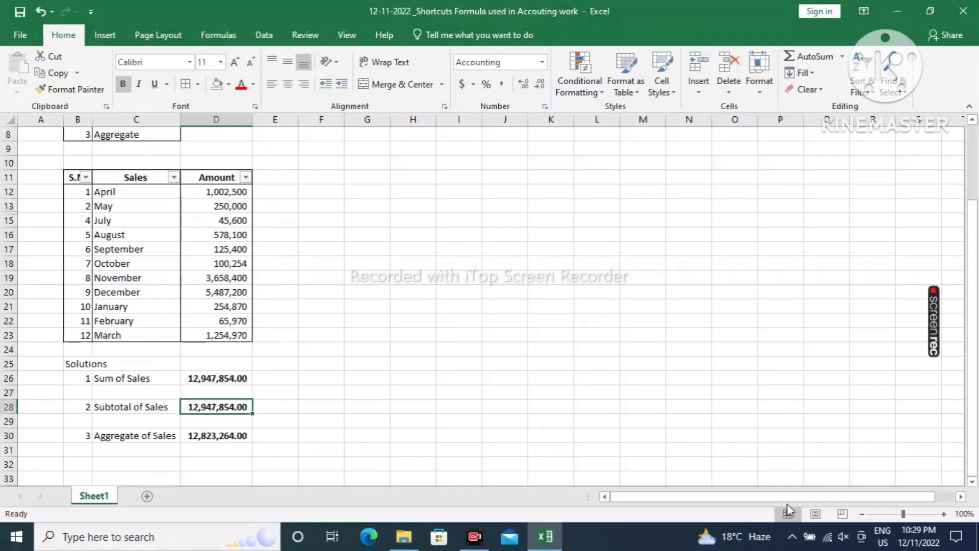
key(Down)
key(Down)
key(F2)
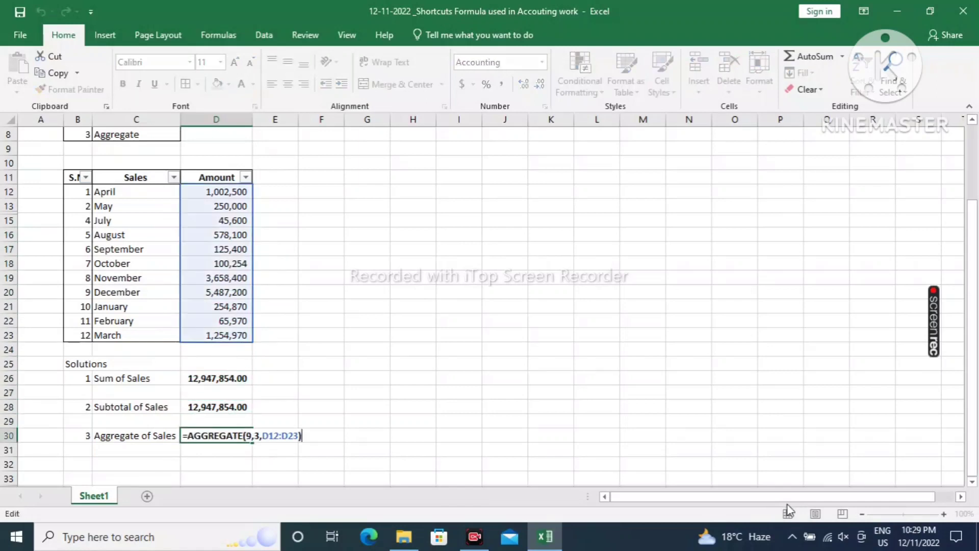
key(Escape)
key(Up)
key(Up)
key(Up)
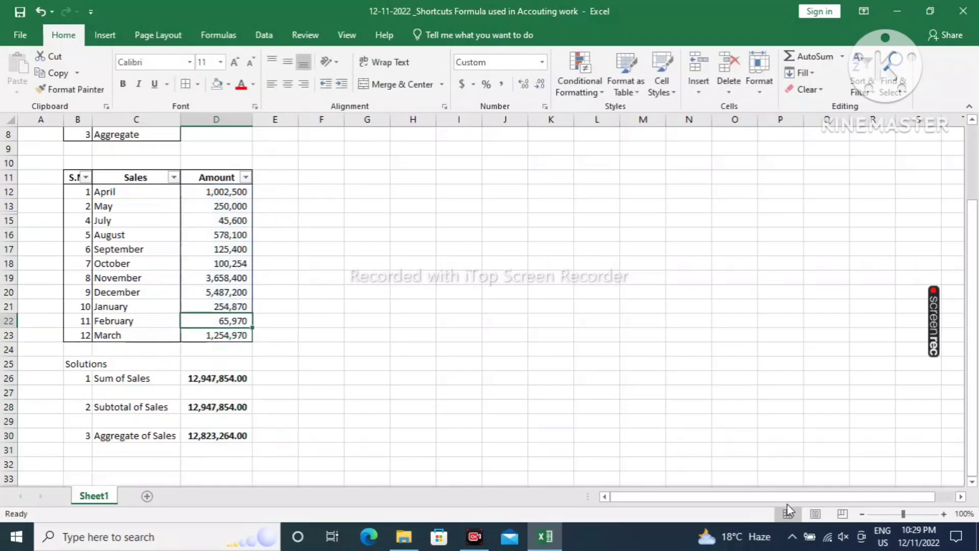
key(Up)
key(Up)
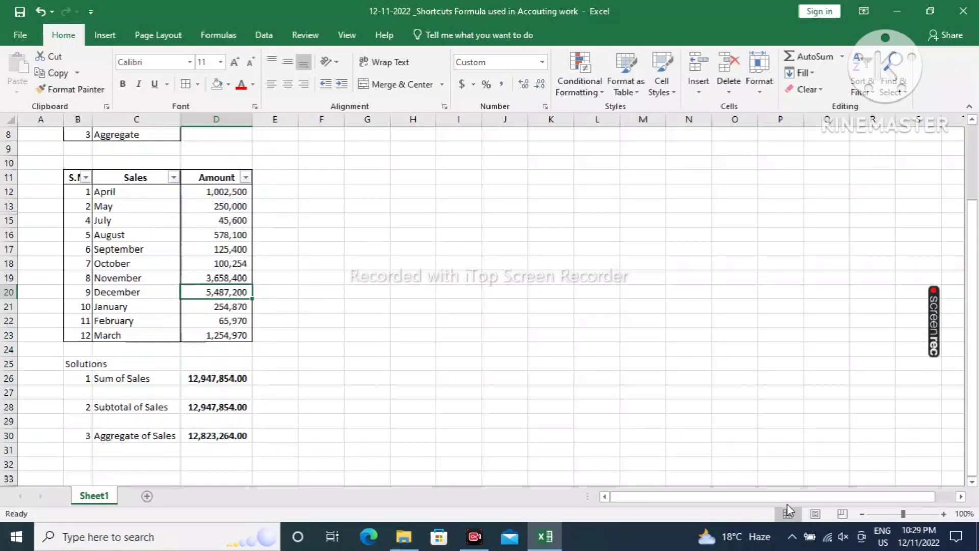
key(Down)
key(Down)
key(Down)
key(Down)
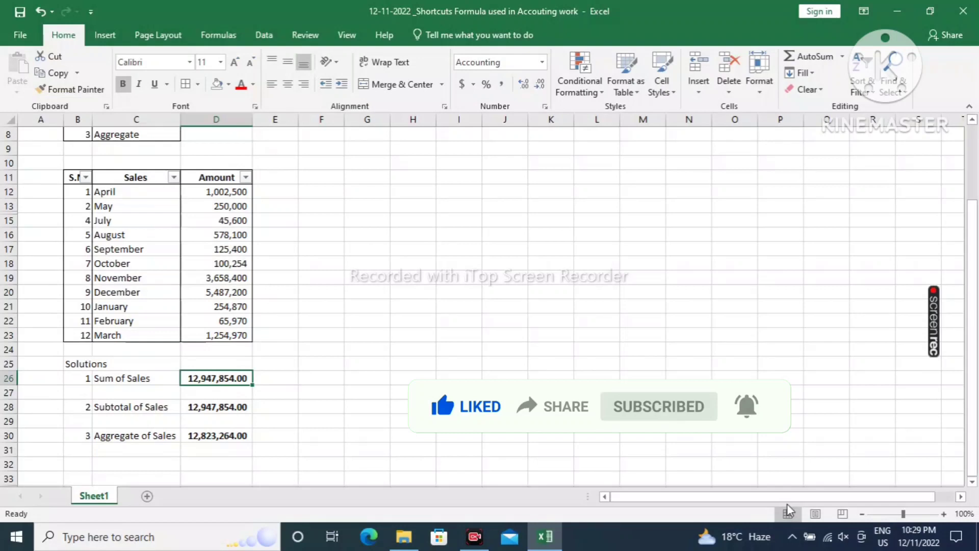
key(Up)
key(Up)
key(Up)
key(Up)
key(Up)
key(Up)
key(Up)
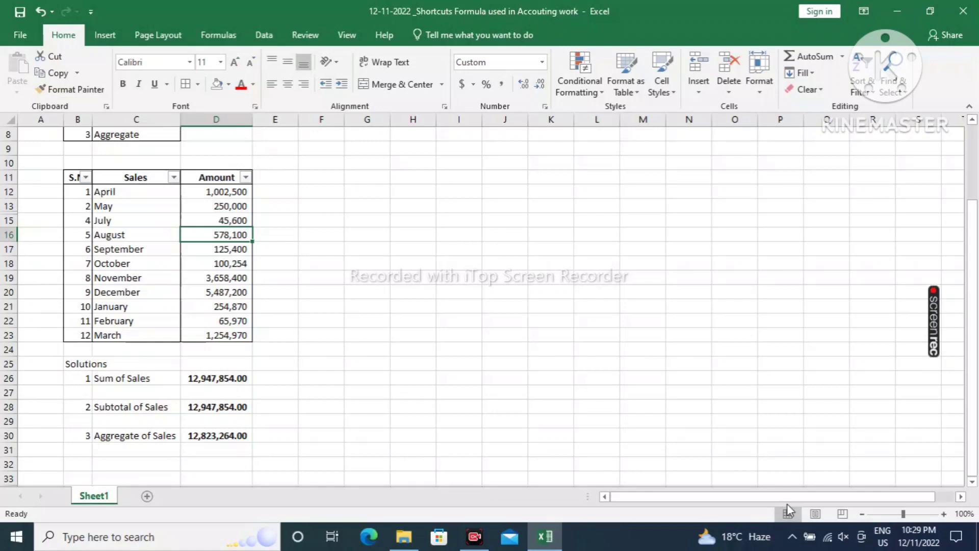
key(Down)
key(Down)
key(Down)
key(Down)
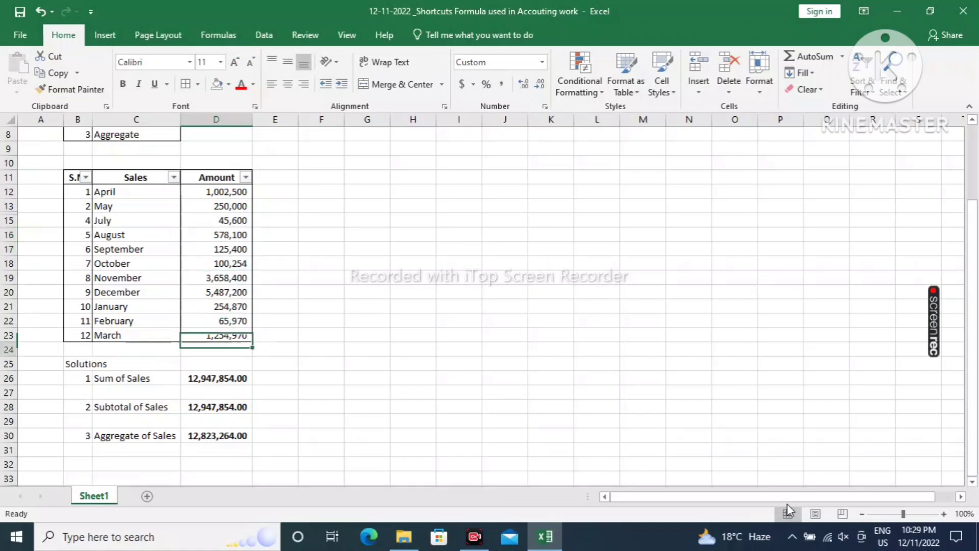
key(Down)
key(Down)
key(Down)
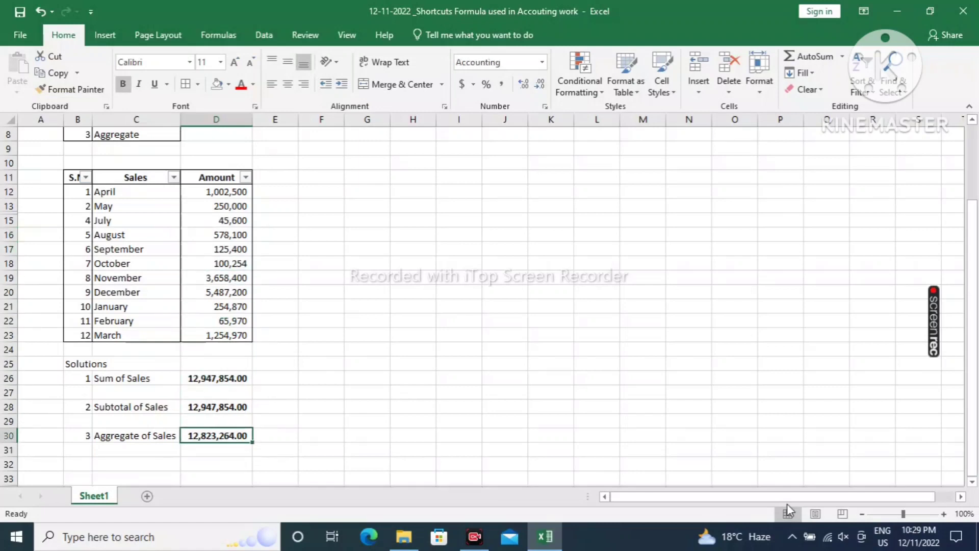
key(Right)
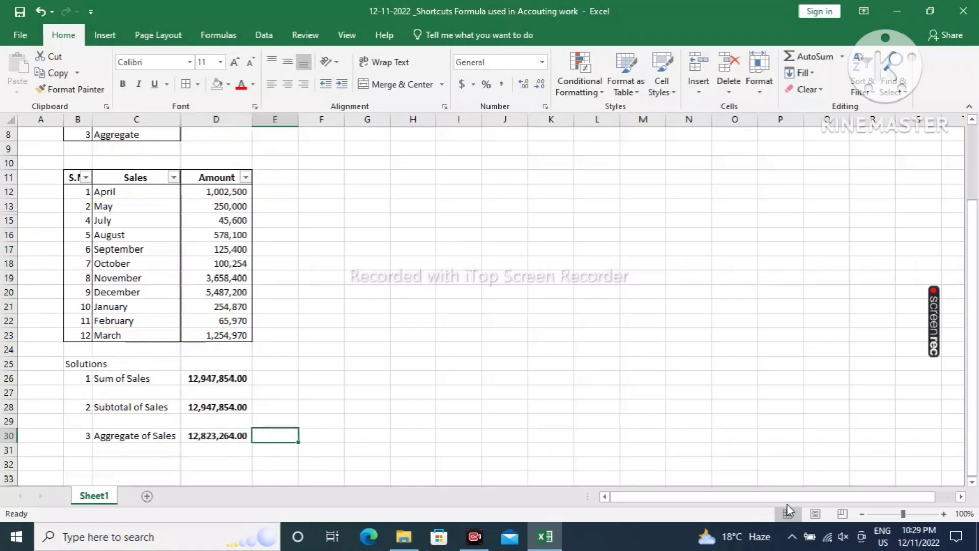
text(=)
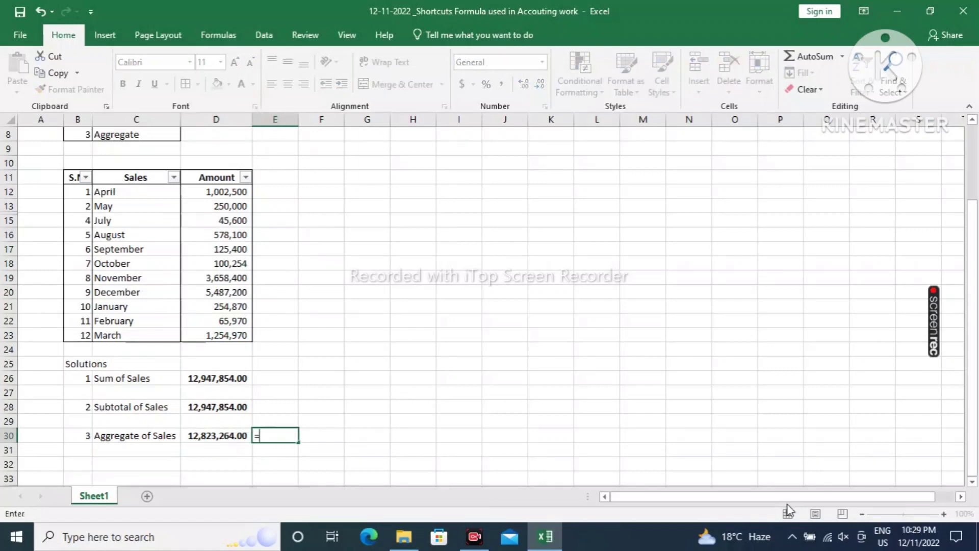
text(AGG)
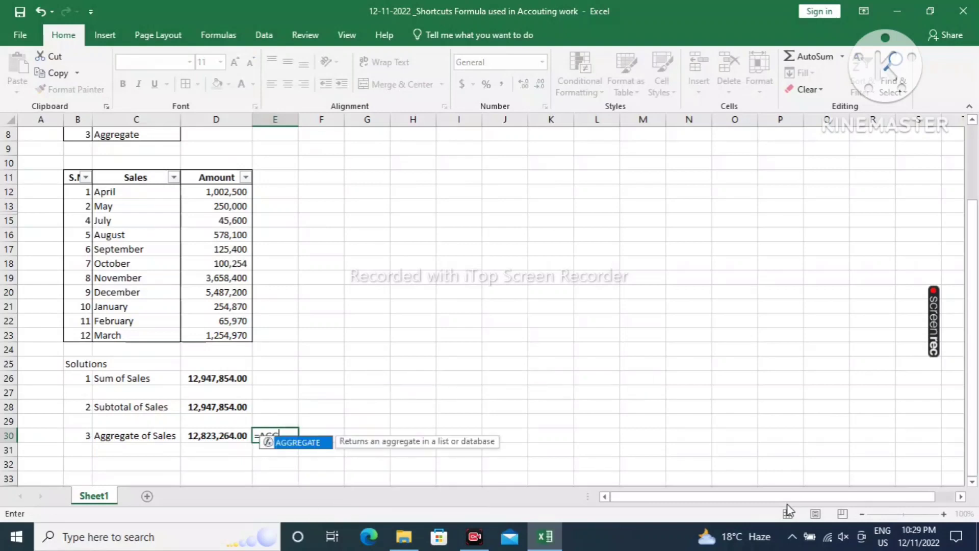
key(Tab)
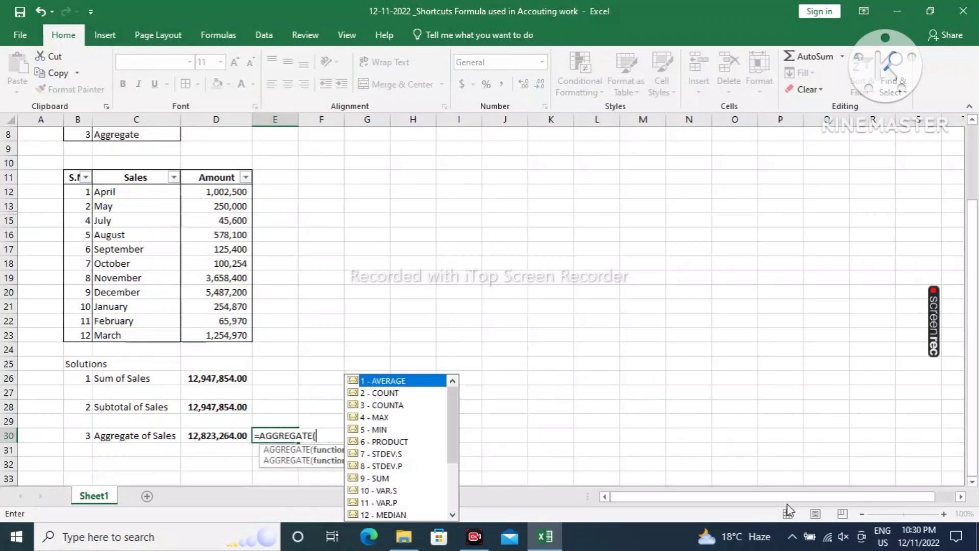
text(9,)
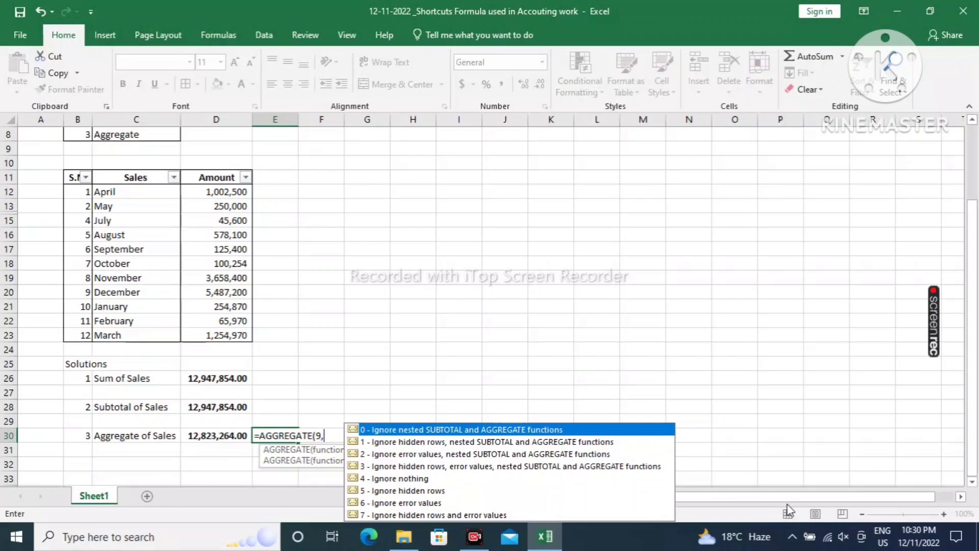
key(Escape)
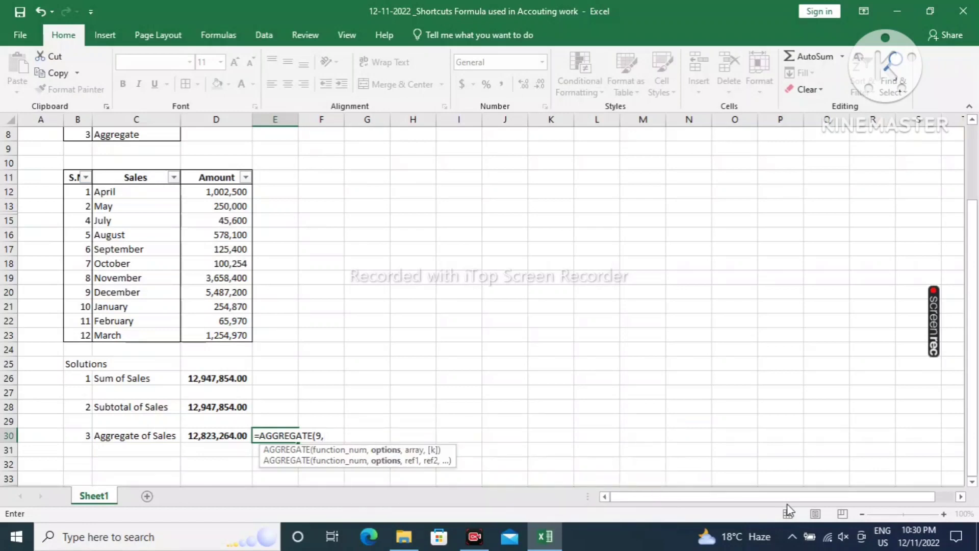
key(BackSpace)
key(BackSpace)
key(BackSpace)
key(BackSpace)
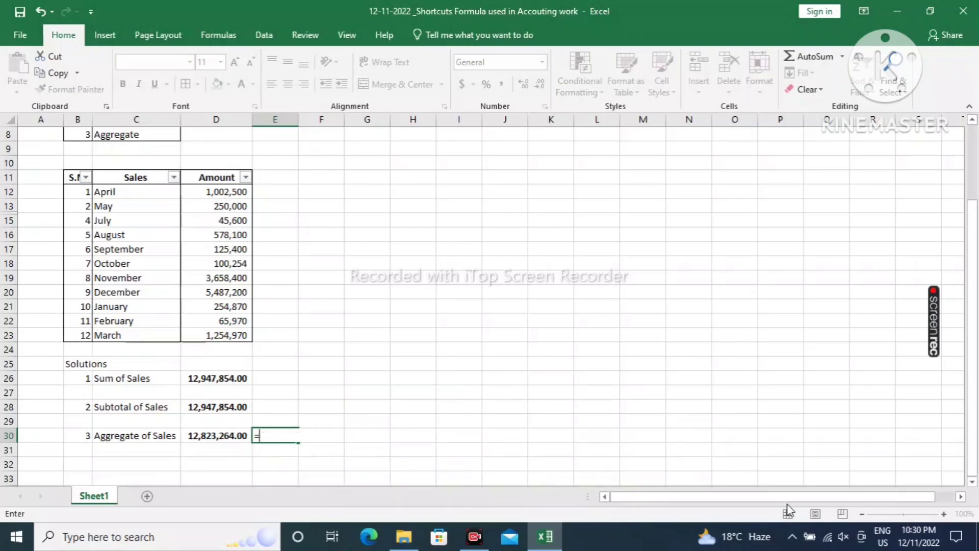
key(BackSpace)
key(Return)
key(Up)
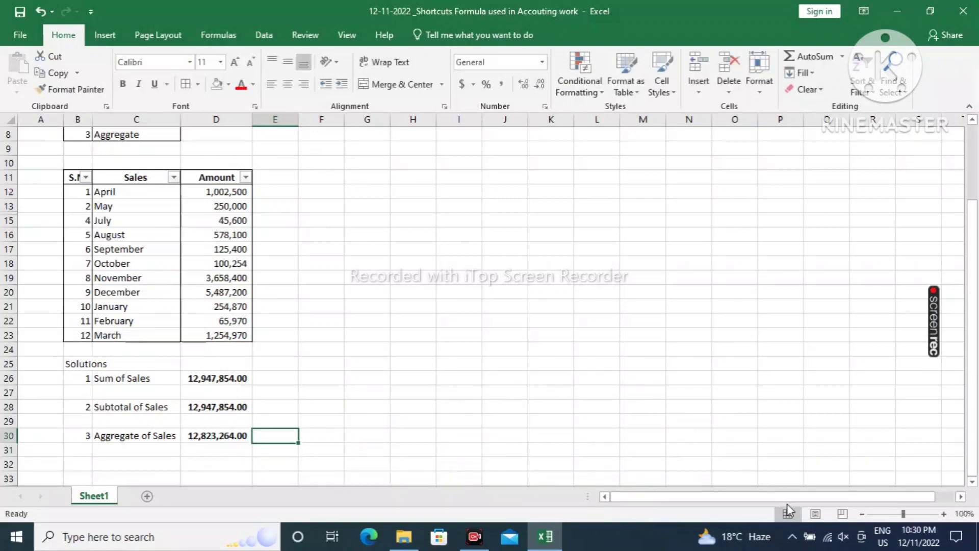
key(Down)
key(Left)
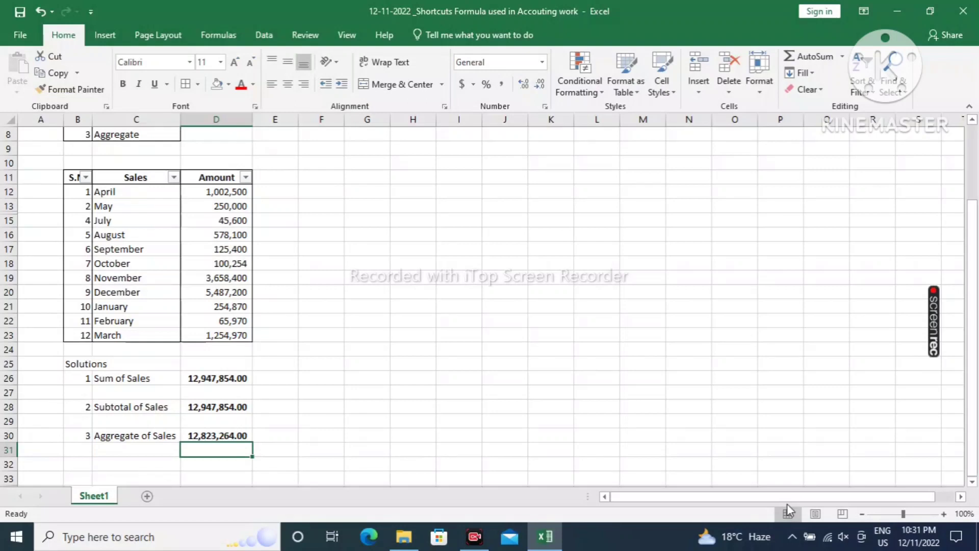
key(Up)
key(Up)
key(Up)
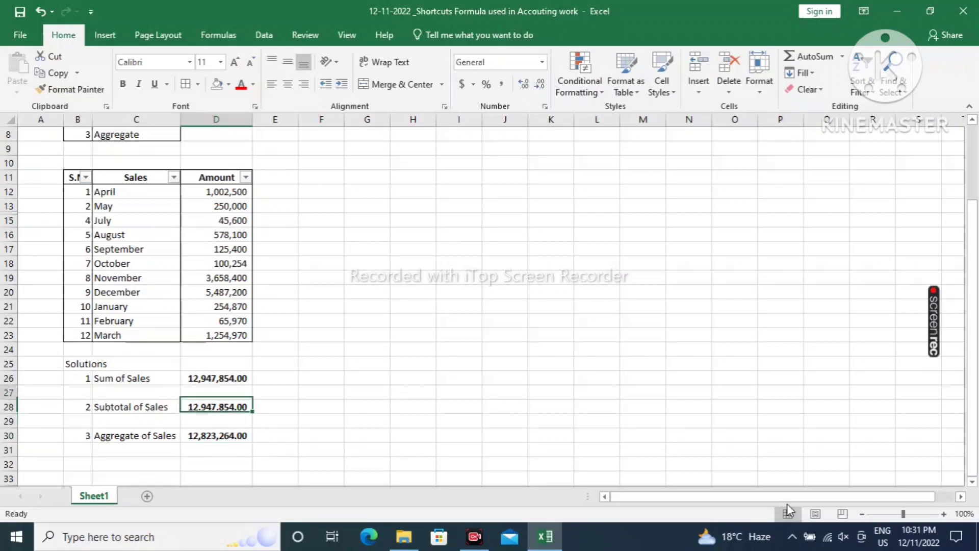
key(Up)
key(Up)
key(Down)
key(Down)
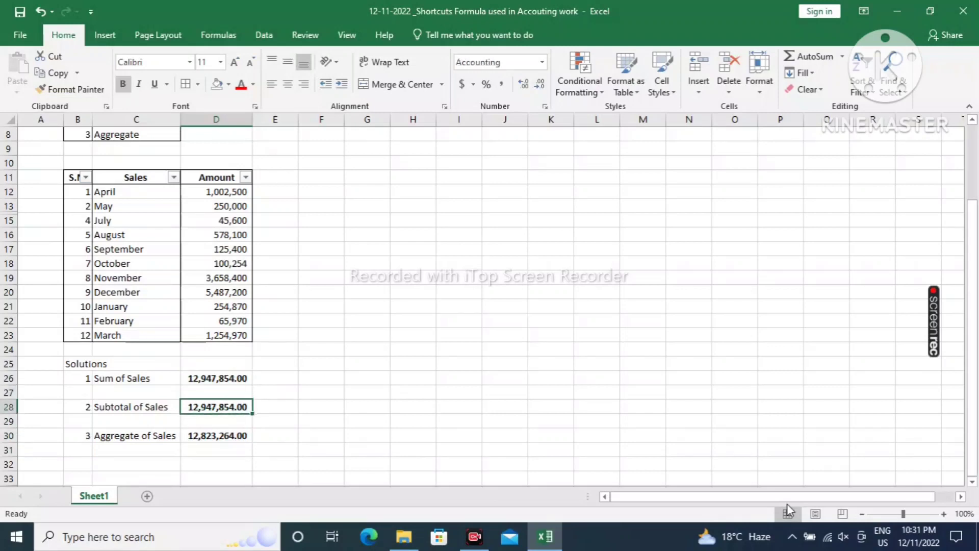
key(Down)
key(Down)
key(Down)
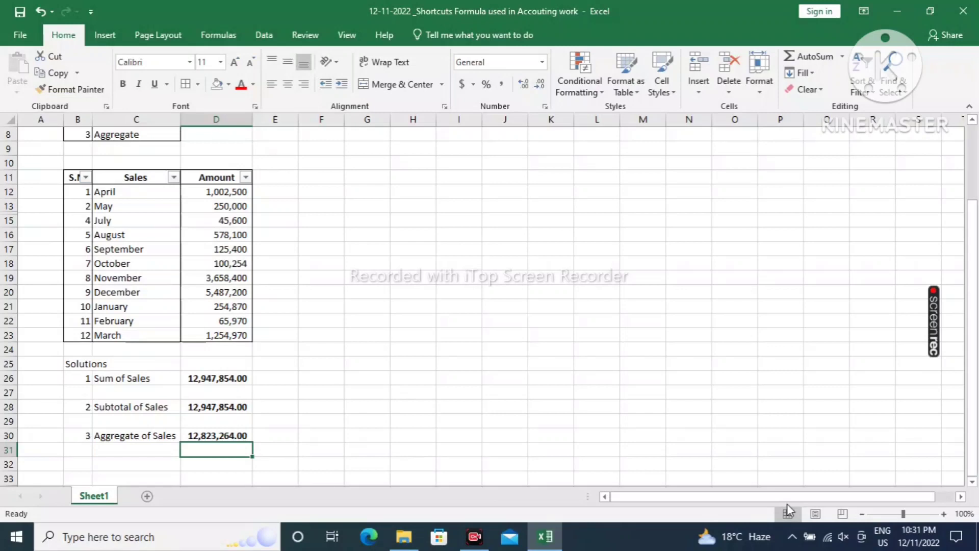
key(Up)
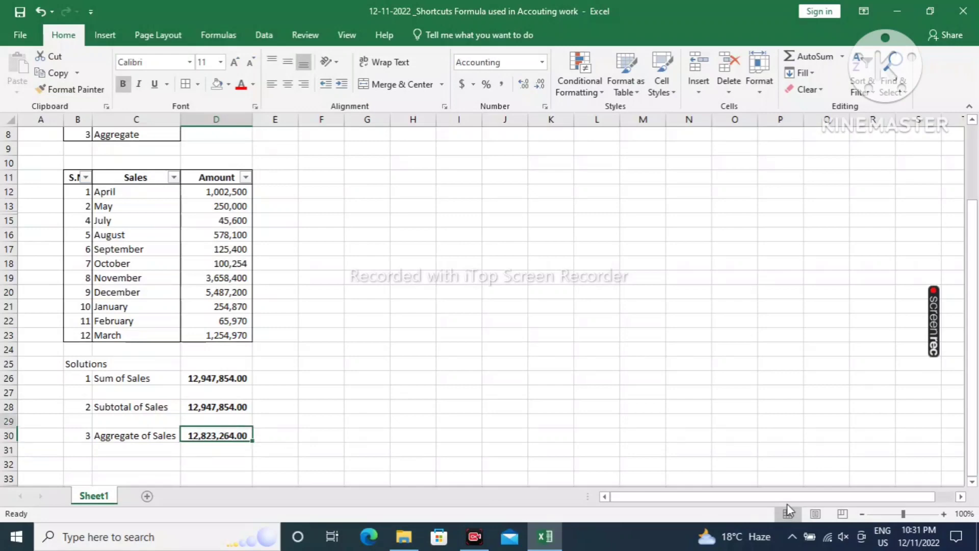
key(Up)
key(Up)
key(Up)
key(Up)
key(Up)
key(Up)
key(Up)
key(Up)
key(Up)
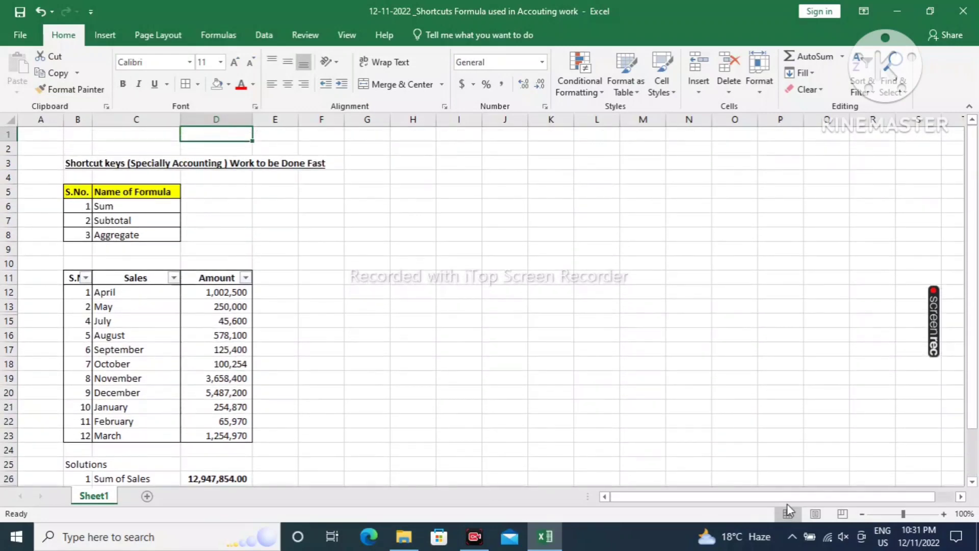
key(Down)
key(Down)
key(Down)
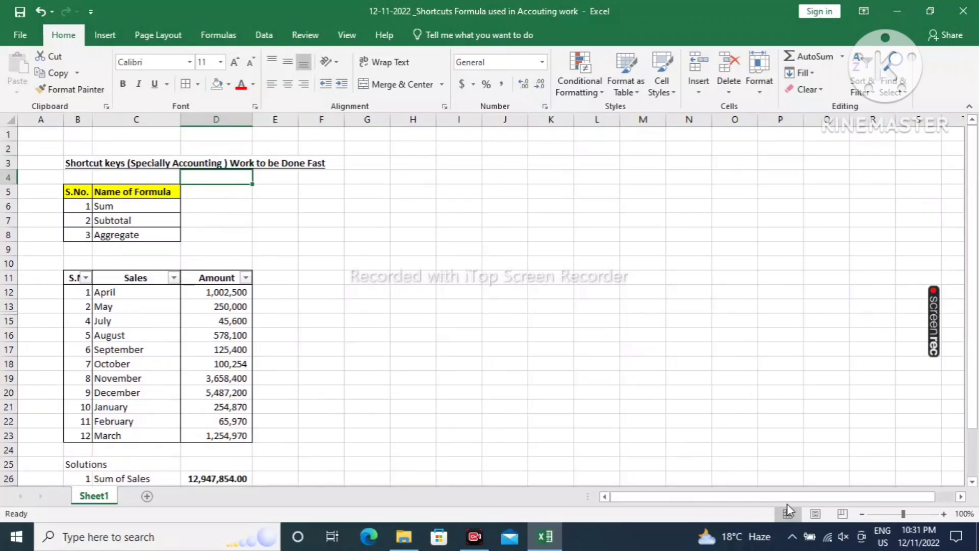